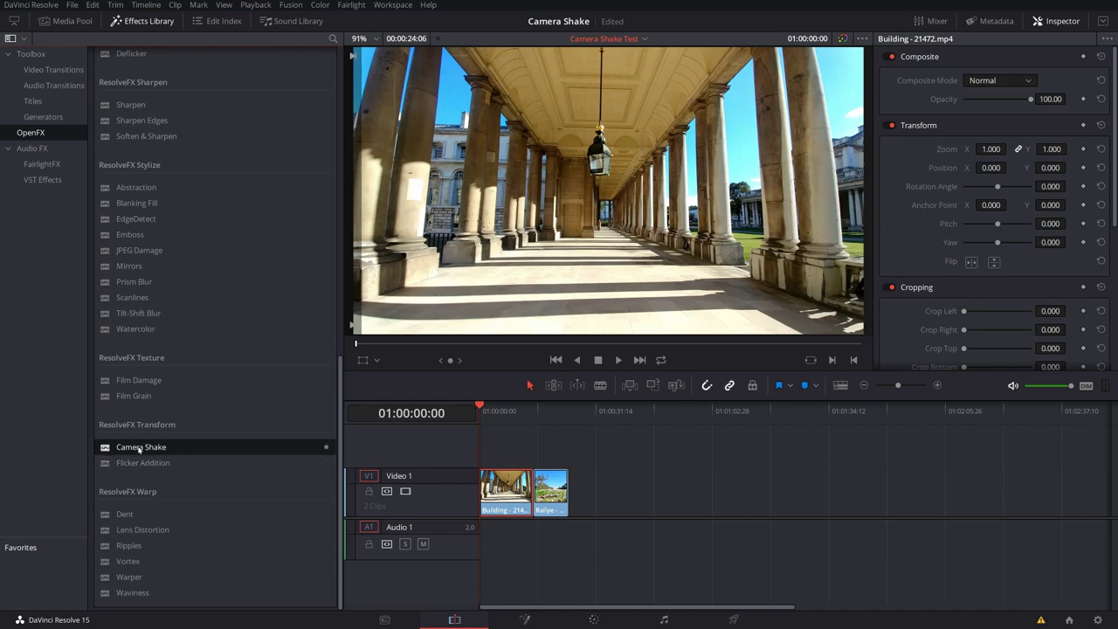
# Drop Camera Shake onto the Building clip, preview it, and park the playhead near 4 seconds
pyautogui.moveTo(141, 449)
pyautogui.mouseDown()
pyautogui.moveTo(498, 462)
pyautogui.moveTo(127, 460)
pyautogui.moveTo(145, 448)
pyautogui.mouseUp()
pyautogui.moveTo(141, 454); pyautogui.dragTo(515, 493)
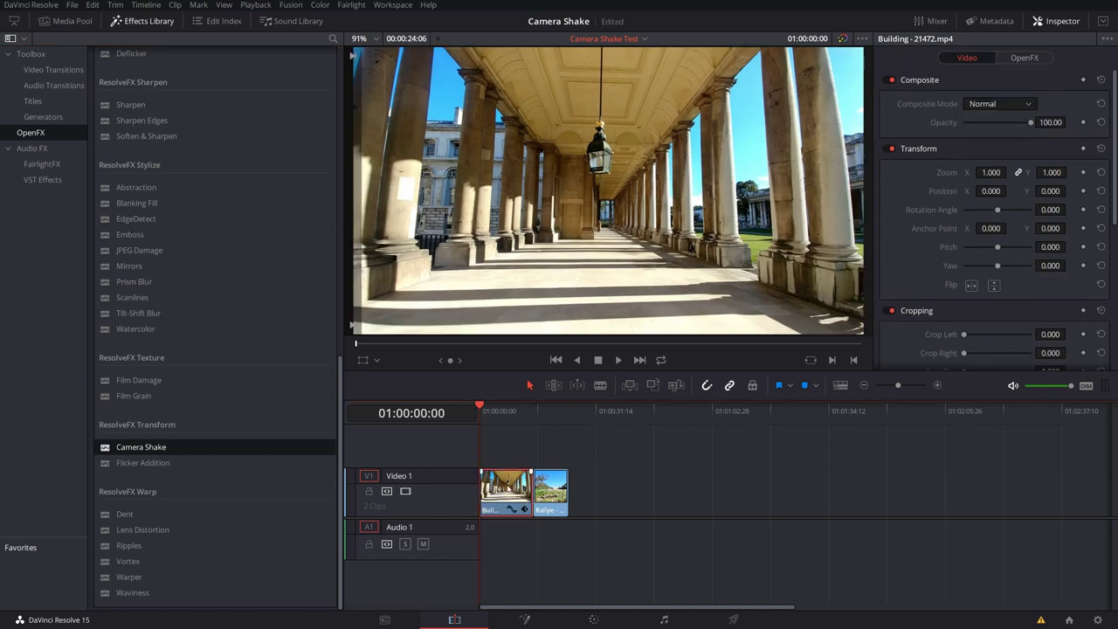
pyautogui.click(500, 411)
pyautogui.press('space')
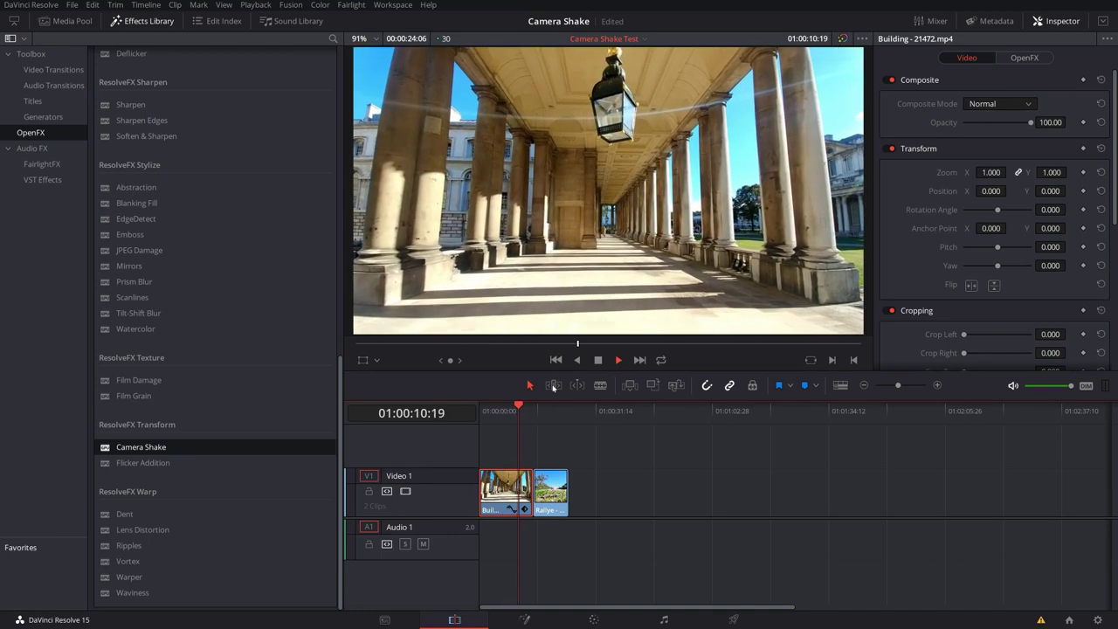
pyautogui.press('space')
pyautogui.click(503, 410)
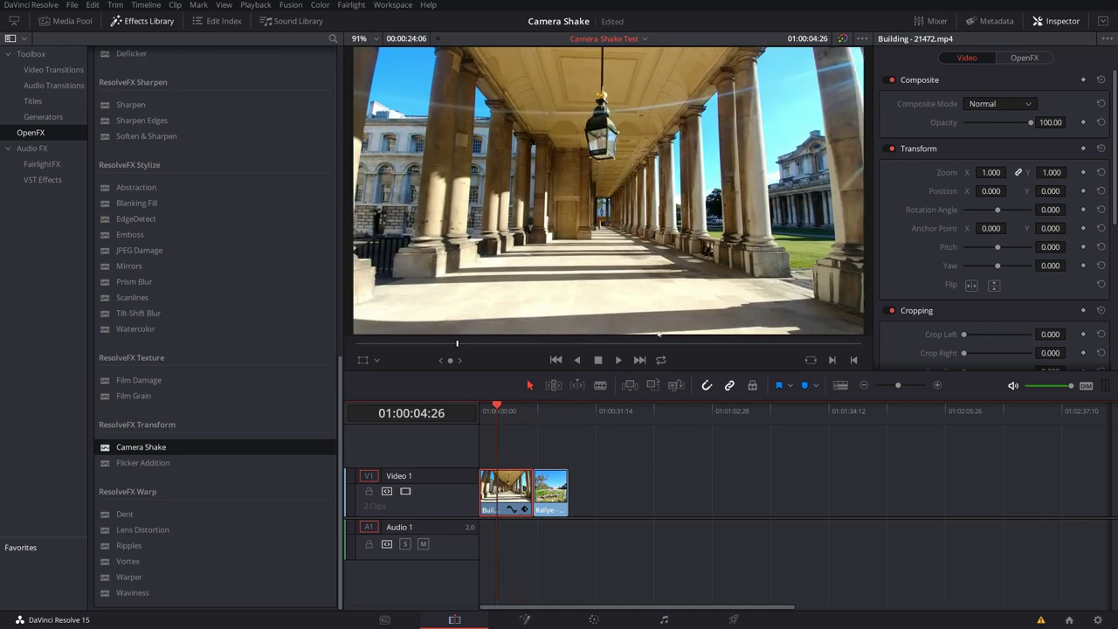
# In the OpenFX Inspector, drag Motion Scale to 0.356 and Speed Scale to 0.339, previewing playback
pyautogui.click(1031, 61)
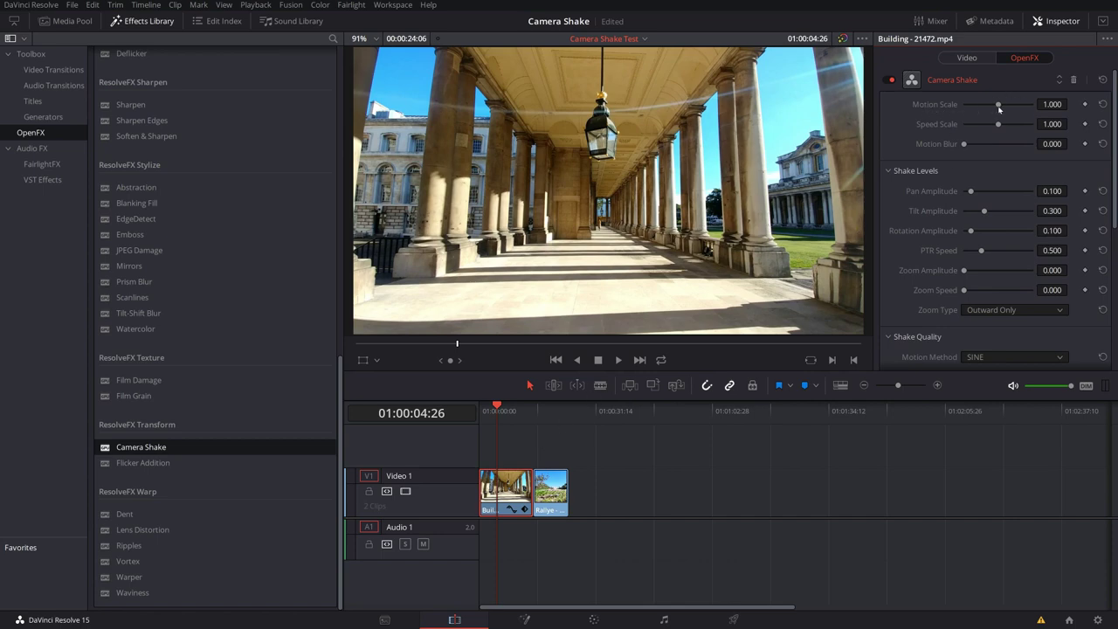
pyautogui.moveTo(1000, 108); pyautogui.dragTo(977, 112)
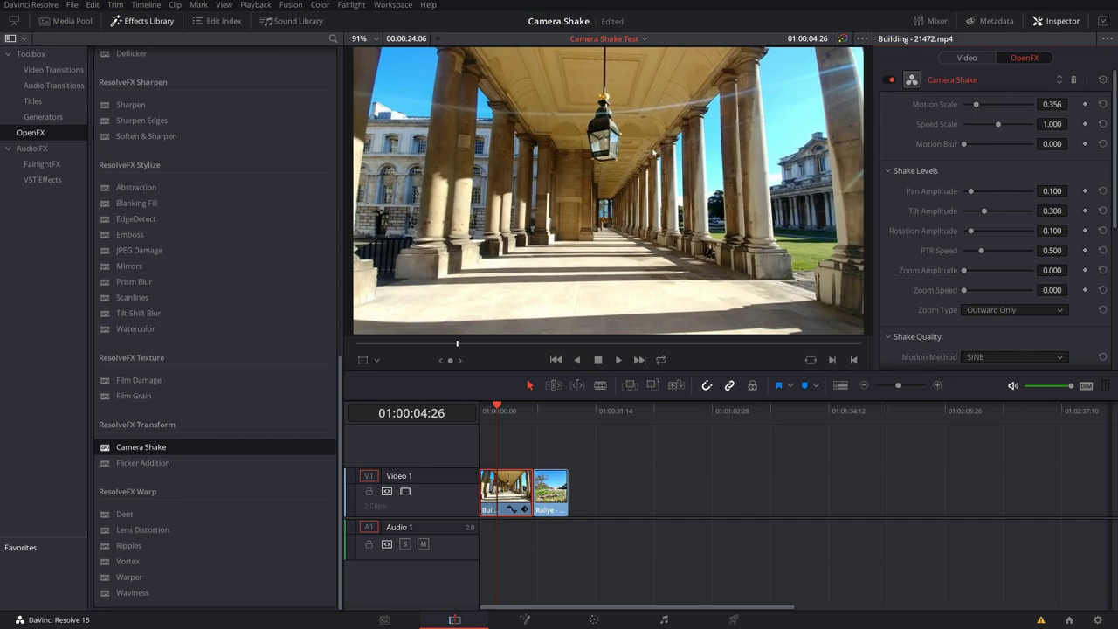
pyautogui.press('space')
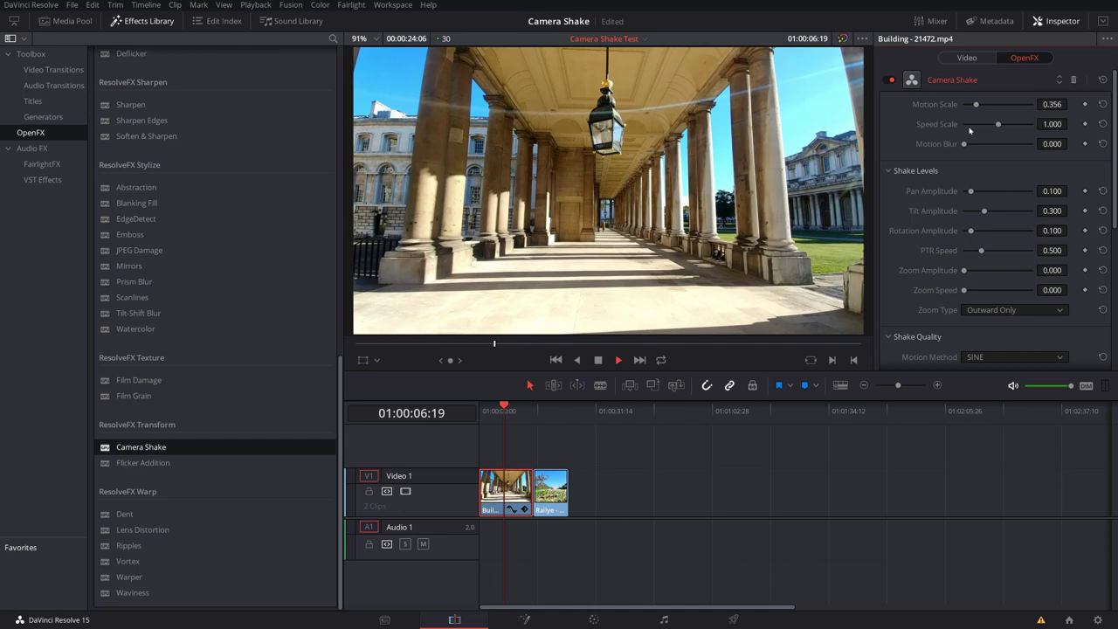
pyautogui.moveTo(998, 124); pyautogui.dragTo(975, 127)
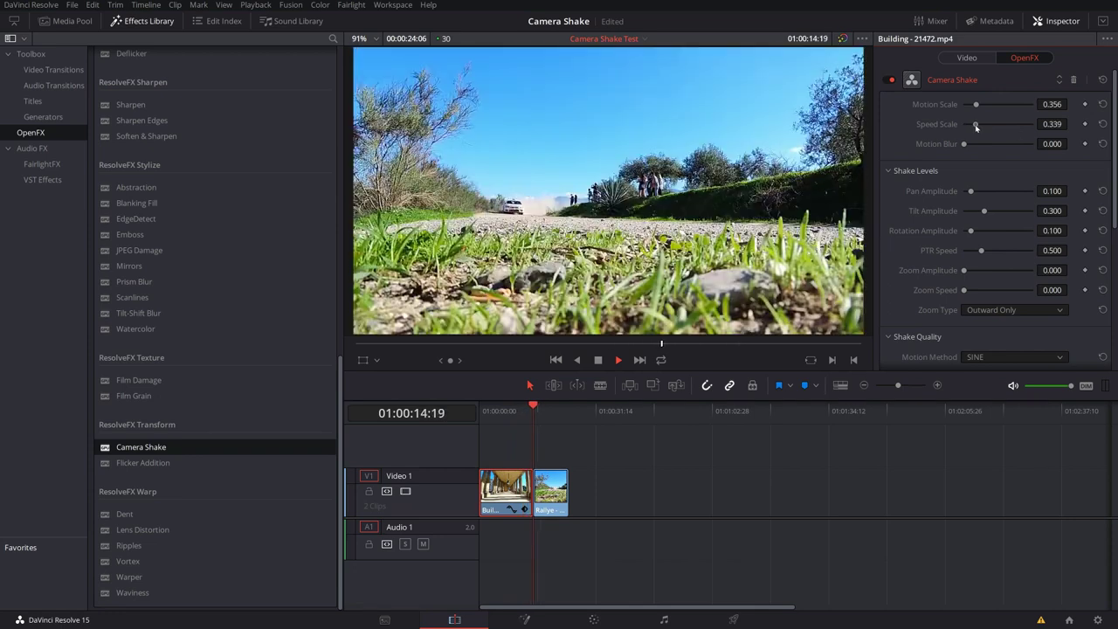
pyautogui.press('space')
pyautogui.click(494, 409)
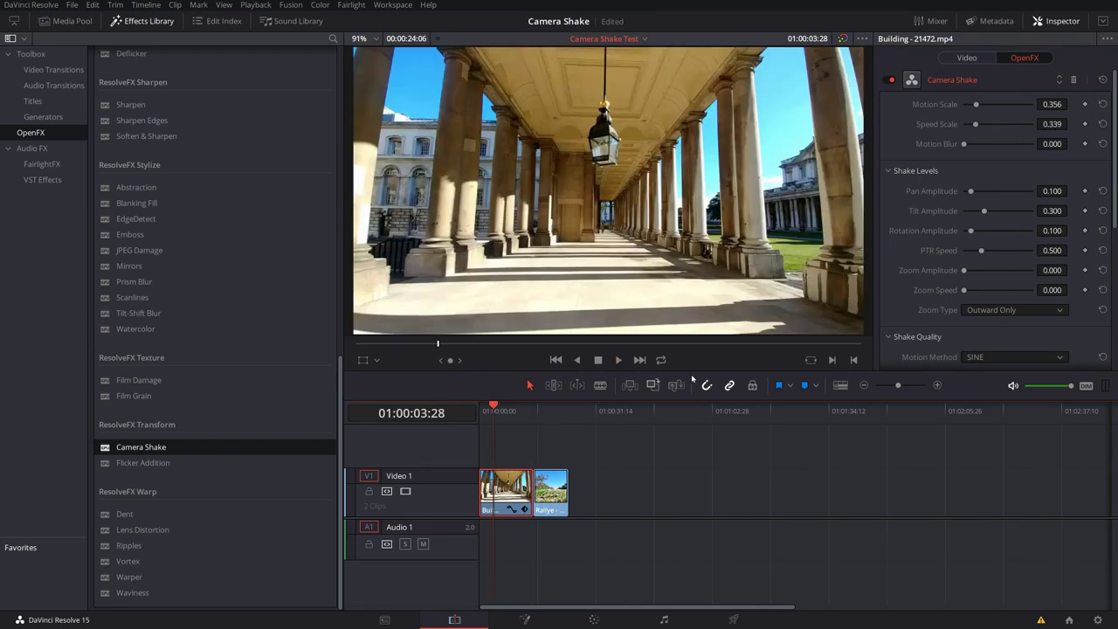
pyautogui.scroll(-2, 929, 181)
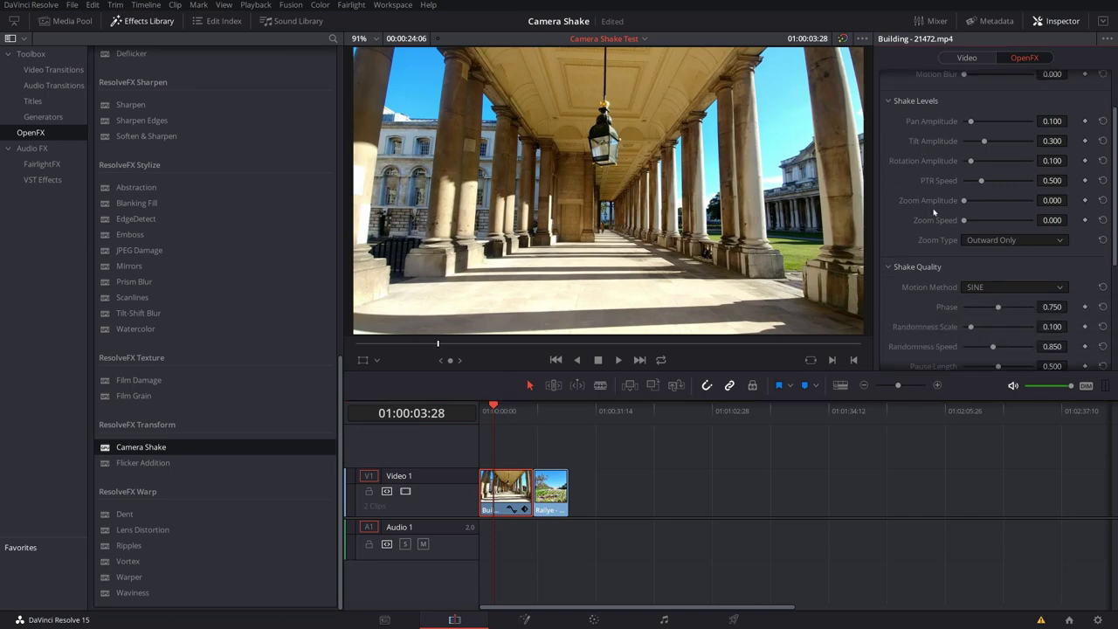
pyautogui.scroll(-1, 948, 260)
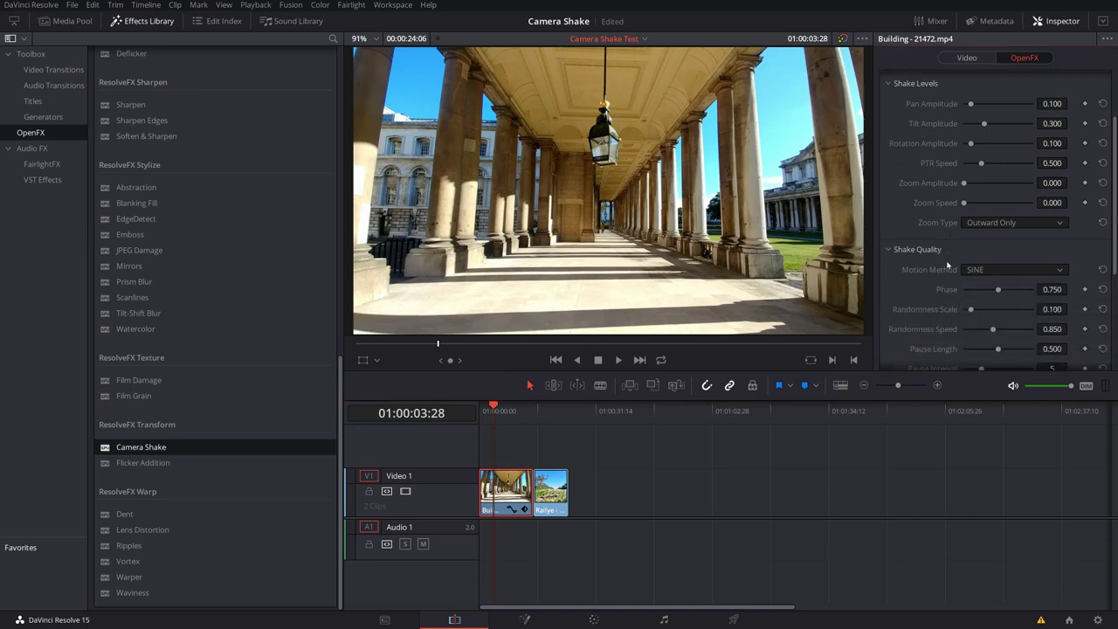
pyautogui.scroll(1, 943, 271)
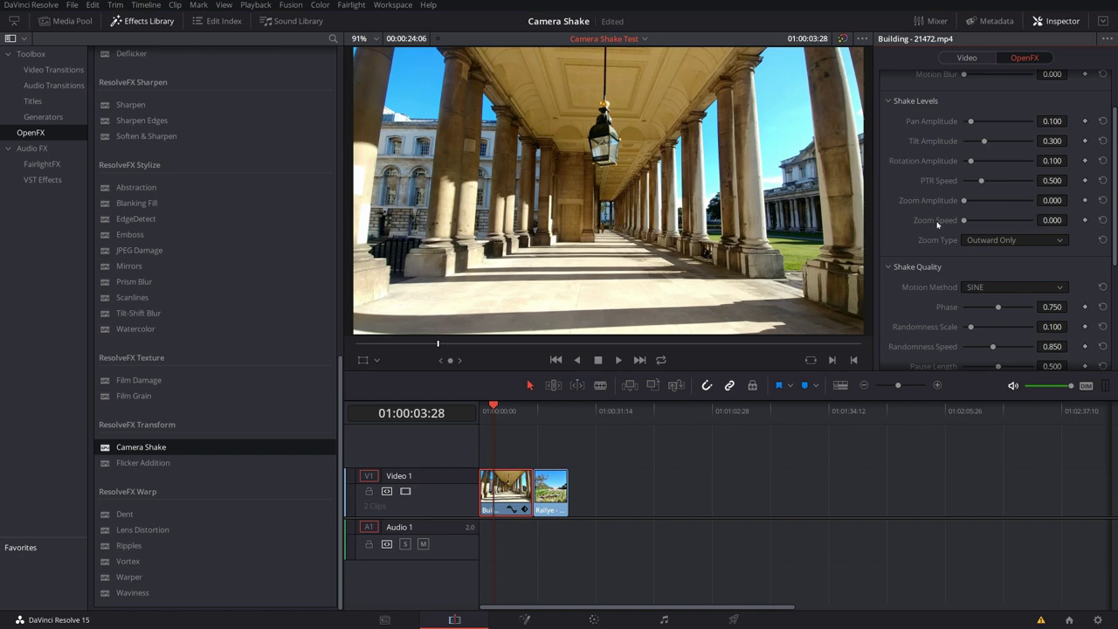
pyautogui.scroll(-2, 932, 227)
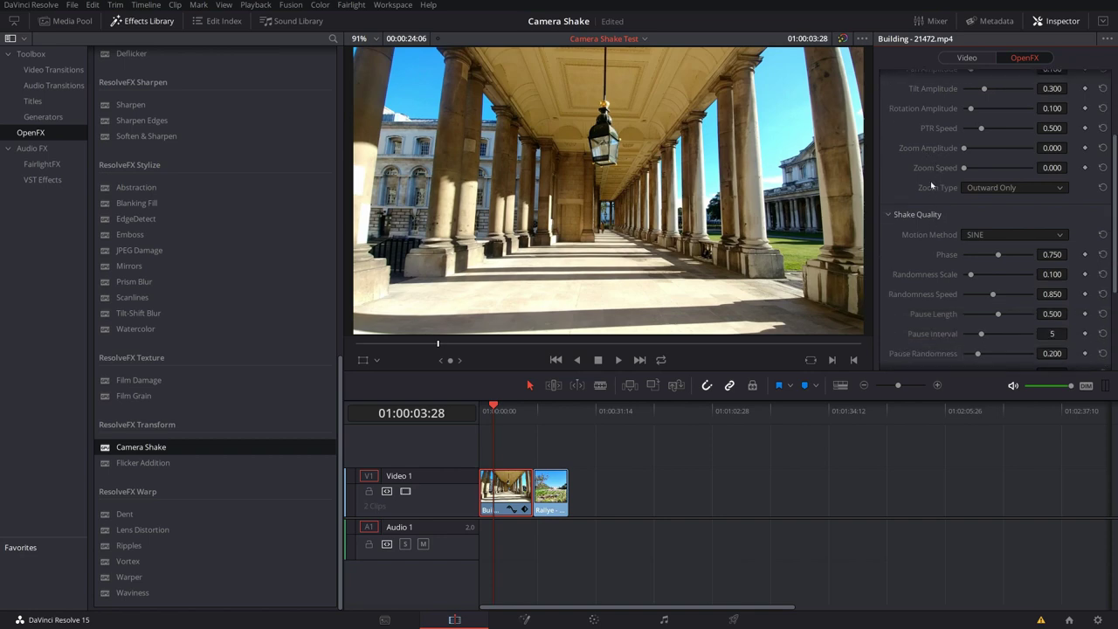
pyautogui.scroll(-3, 933, 185)
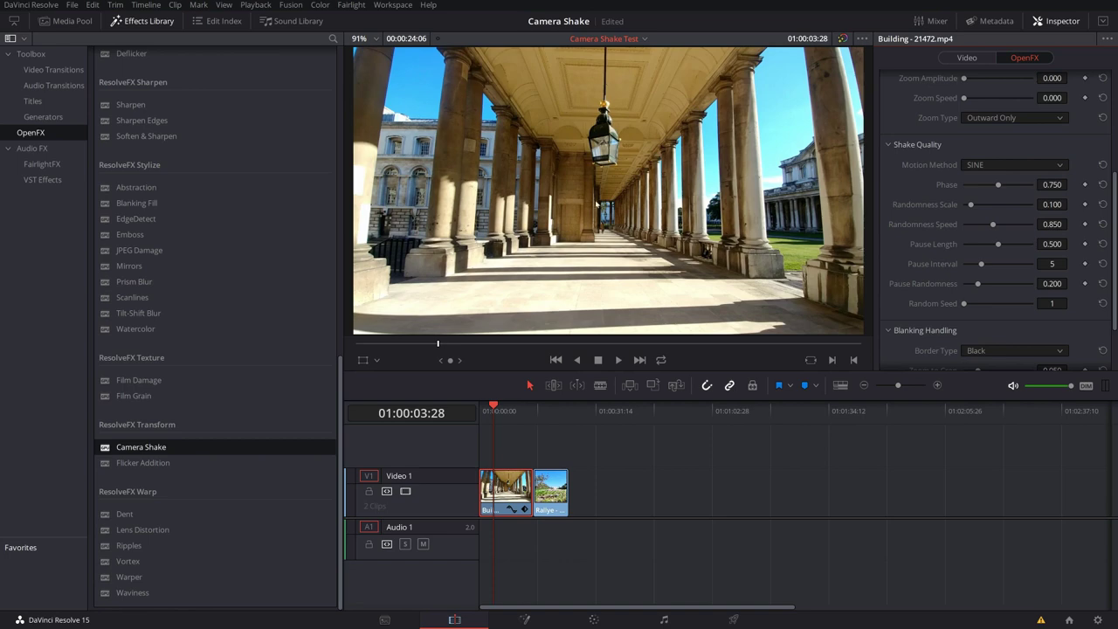
pyautogui.scroll(-1, 936, 191)
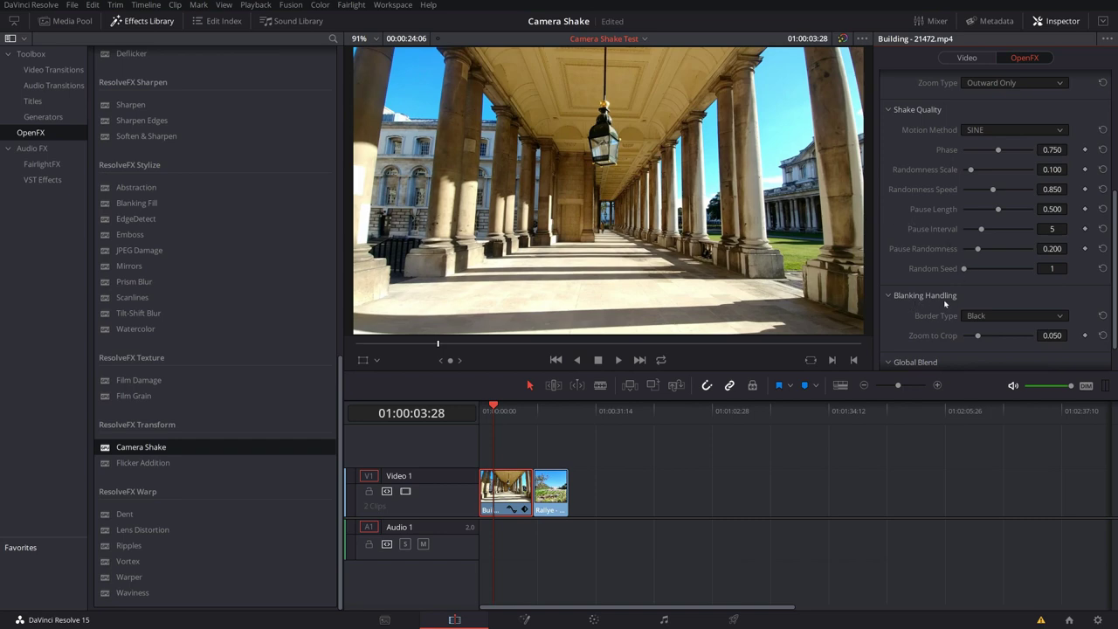
pyautogui.scroll(-2, 625, 160)
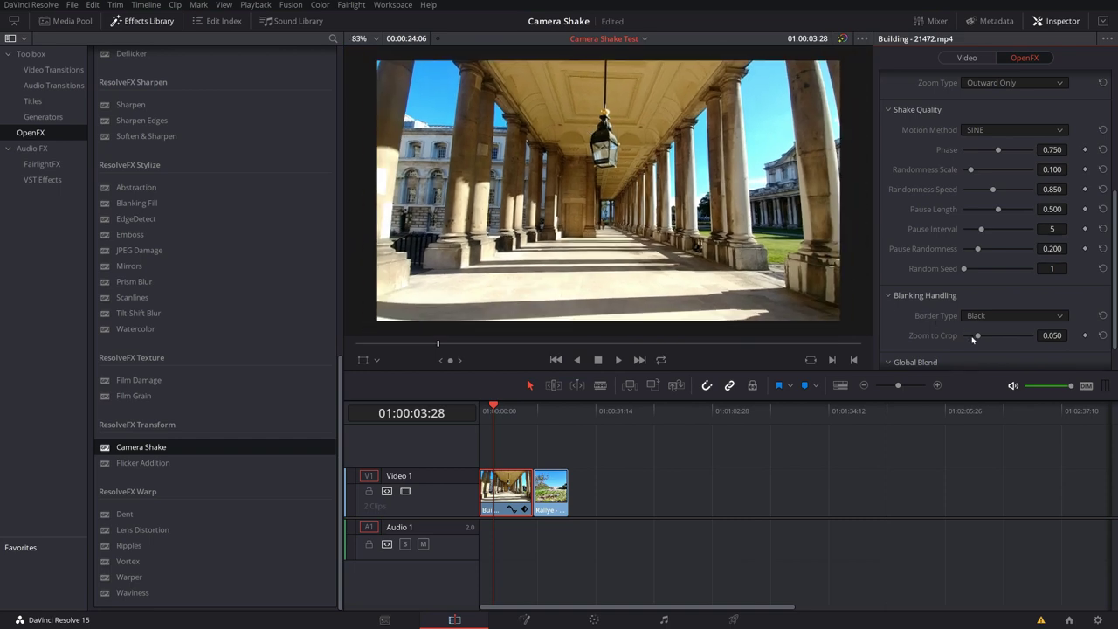
# Set Zoom to Crop to 0 and preview the uncropped shake
pyautogui.moveTo(977, 335); pyautogui.dragTo(954, 343)
pyautogui.press('space')
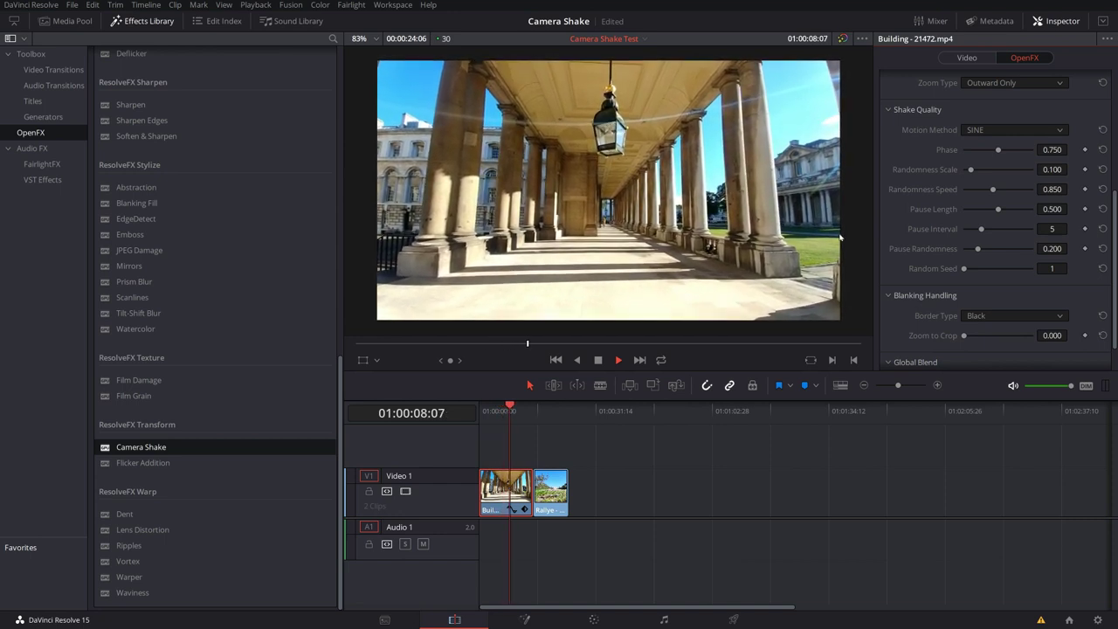
pyautogui.press('space')
# Try Reflect as the Border Type, then switch the border back to Black
pyautogui.click(998, 316)
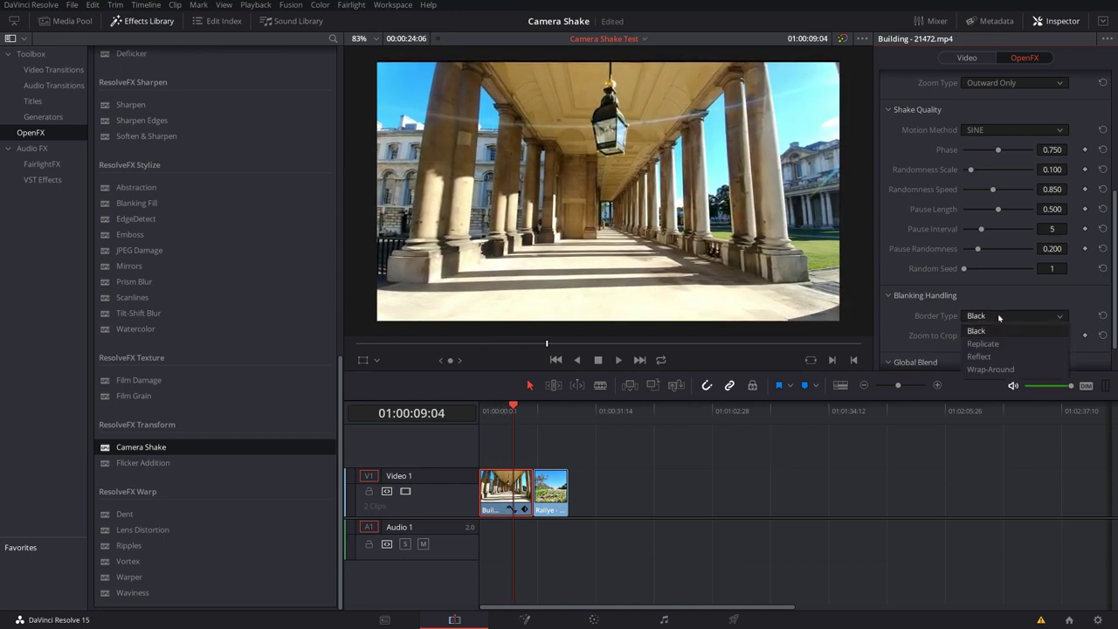
pyautogui.click(994, 358)
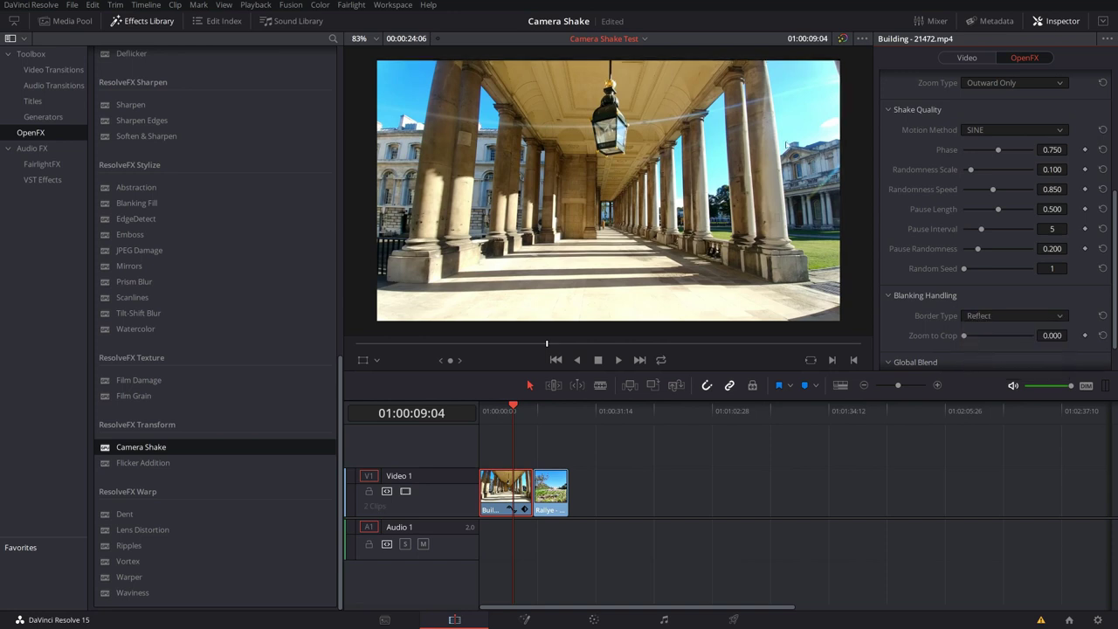
pyautogui.click(998, 313)
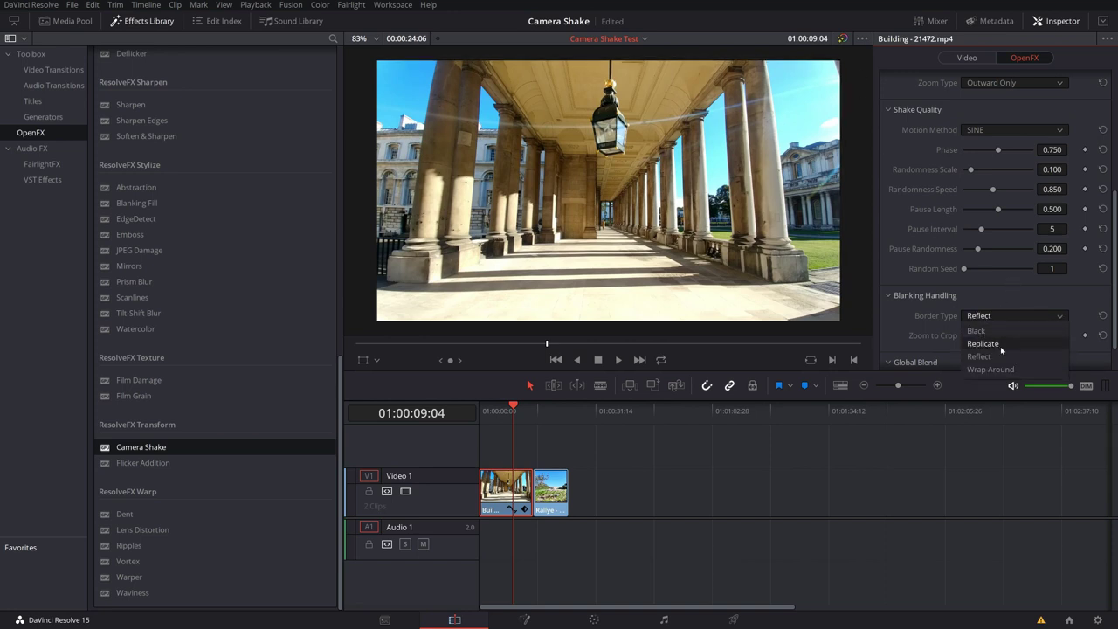
pyautogui.click(1001, 356)
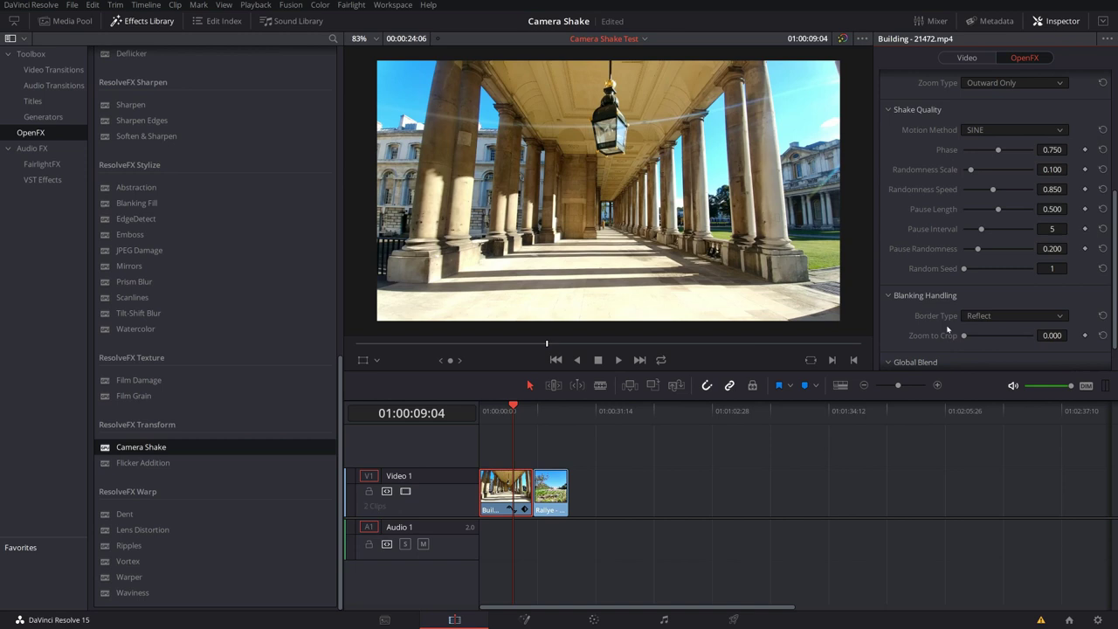
pyautogui.click(978, 316)
pyautogui.click(975, 328)
# Raise Zoom to Crop to 0.045
pyautogui.moveTo(965, 340); pyautogui.dragTo(975, 336)
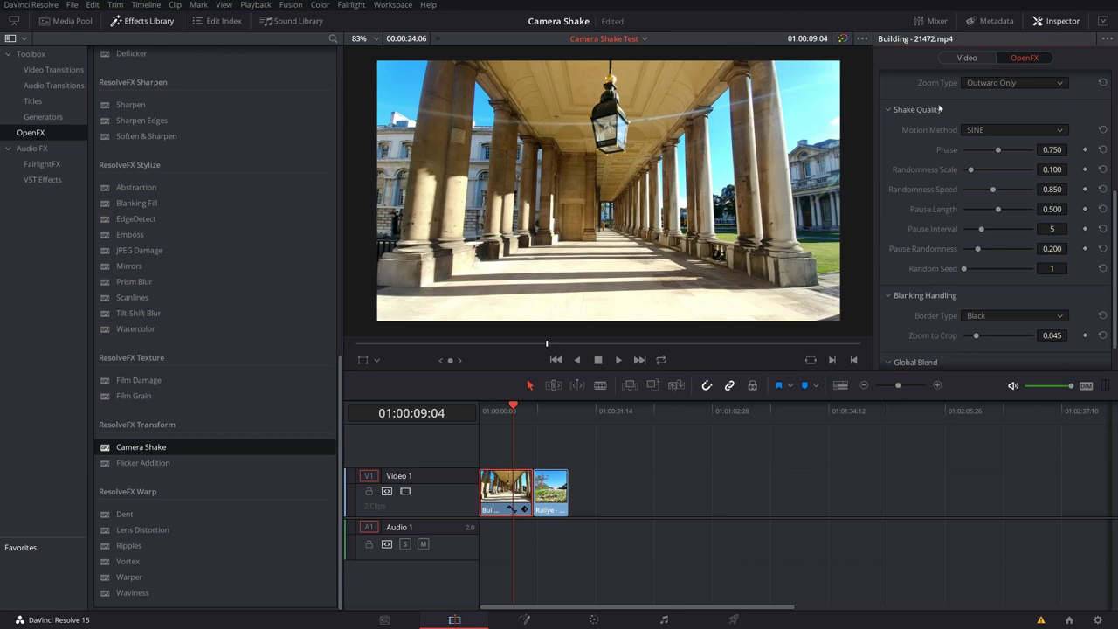
pyautogui.scroll(2, 978, 199)
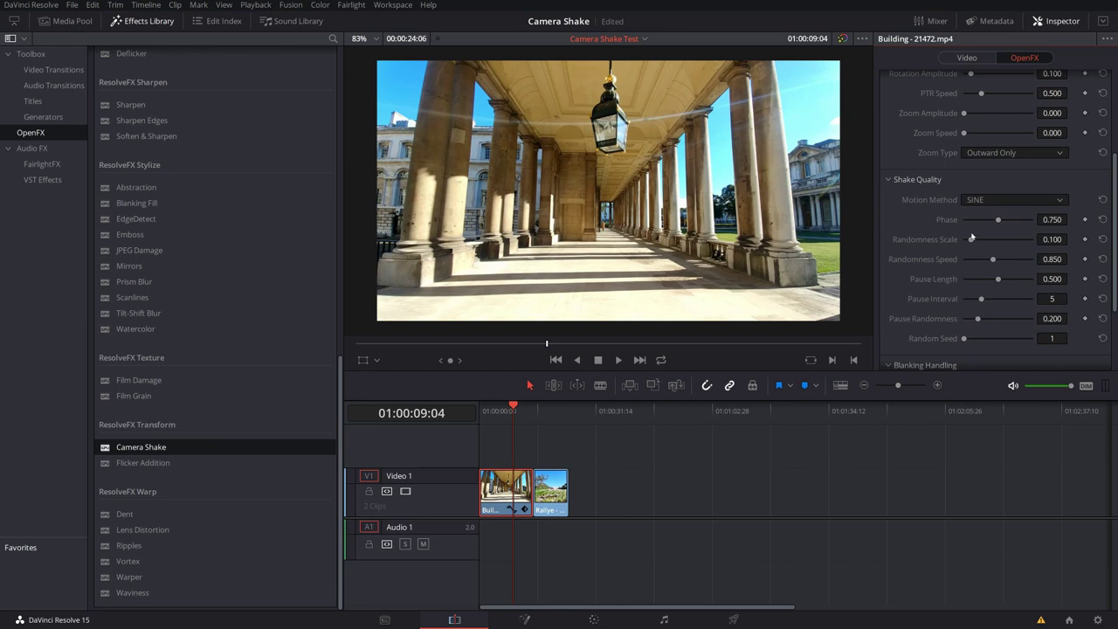
pyautogui.scroll(4, 983, 262)
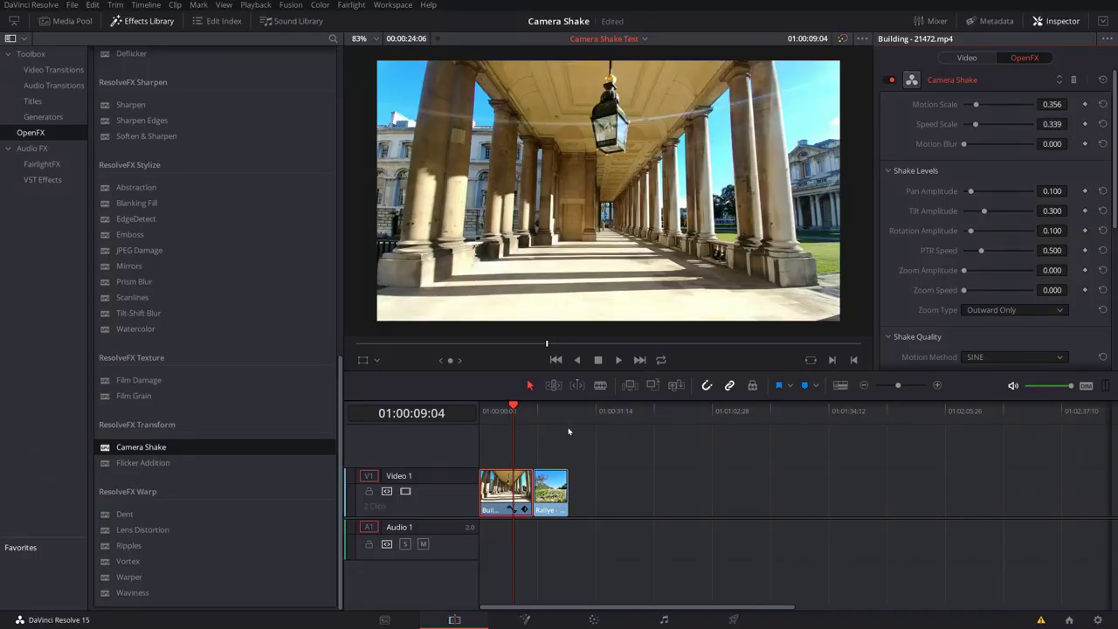
# Move to the Rallye clip at 01:00:20:18 and open it on the Fusion page
pyautogui.click(556, 413)
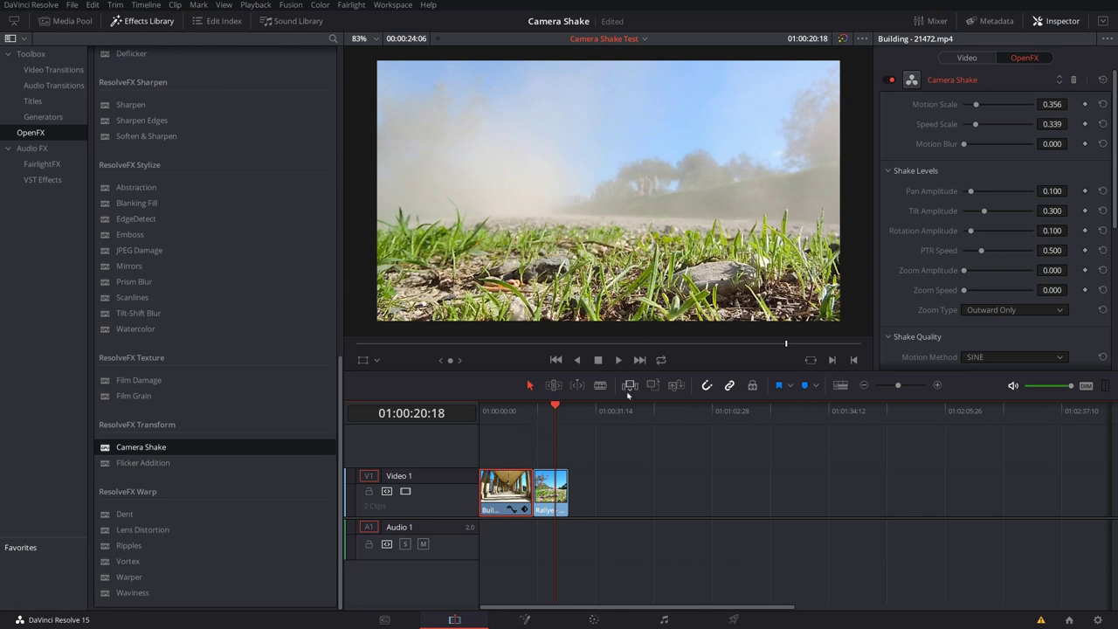
pyautogui.click(512, 510)
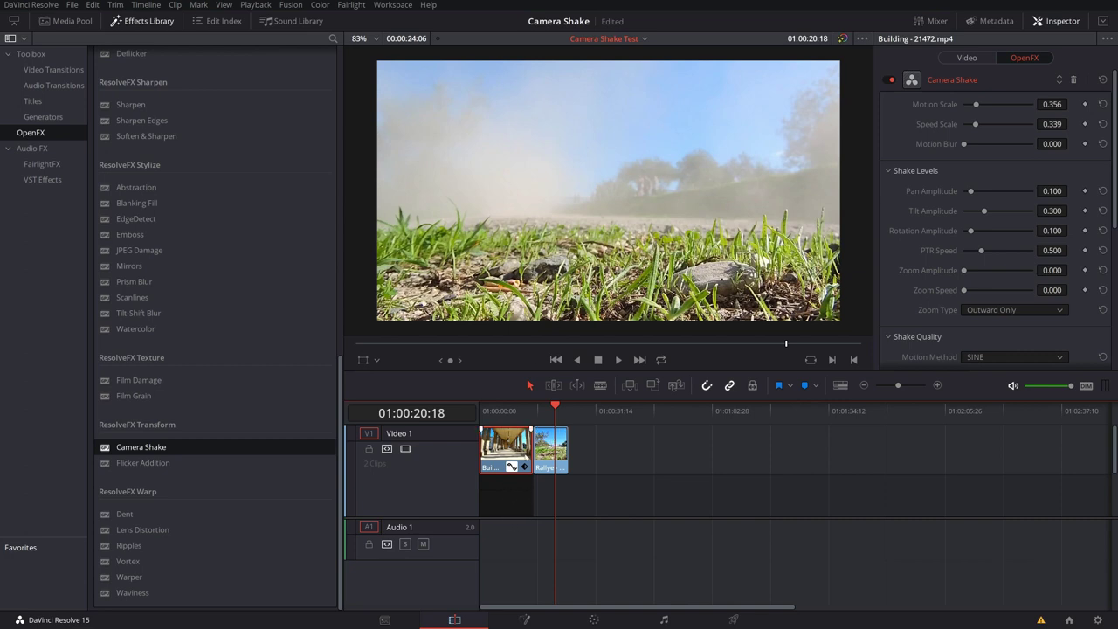
pyautogui.click(524, 619)
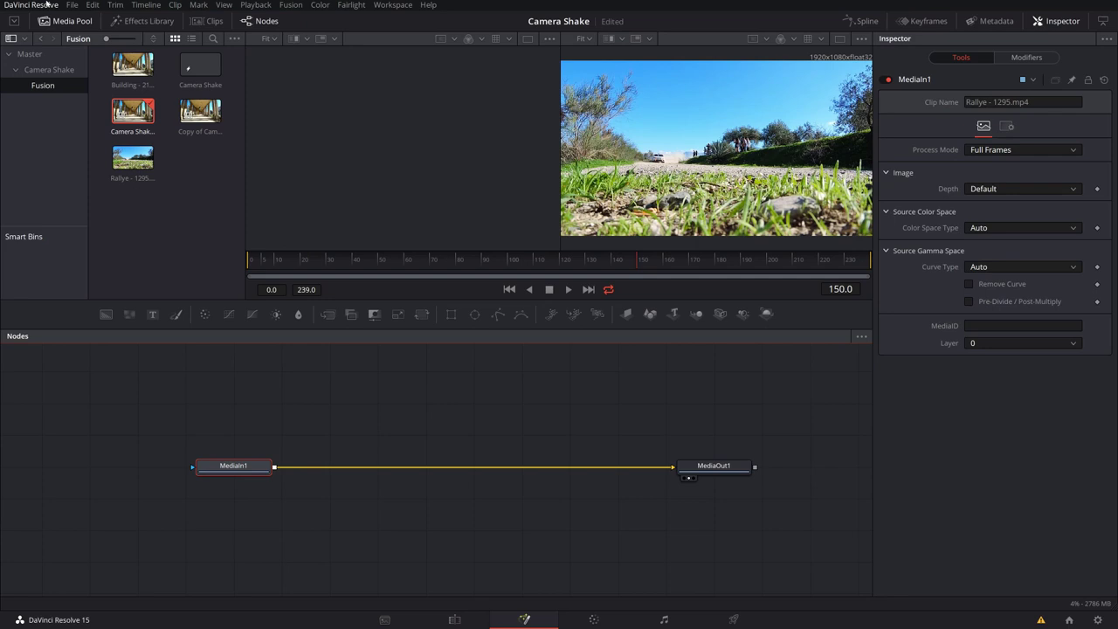
# Hide the media pool and add Camera Shake from Add Tool > ResolveFX Transform in the Nodes panel
pyautogui.click(61, 22)
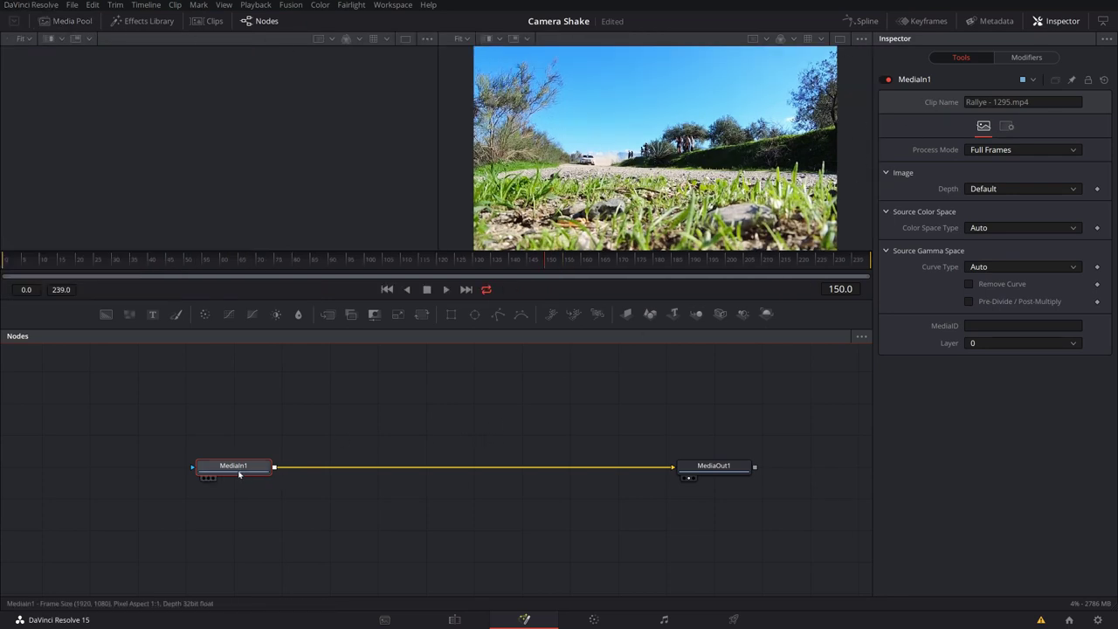
pyautogui.rightClick(343, 439)
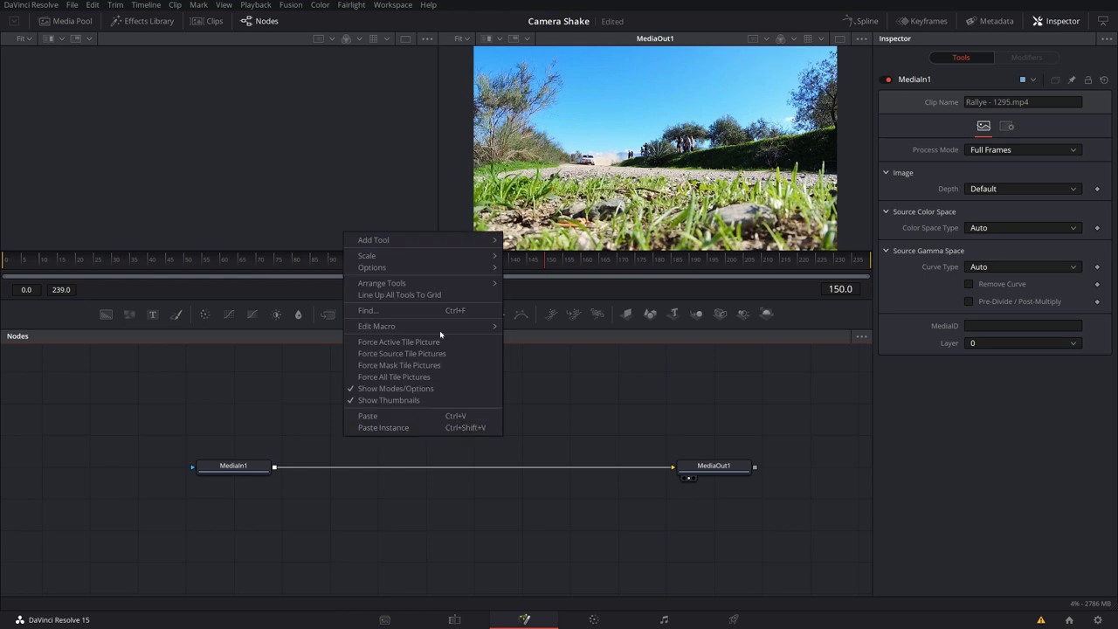
pyautogui.moveTo(415, 238)
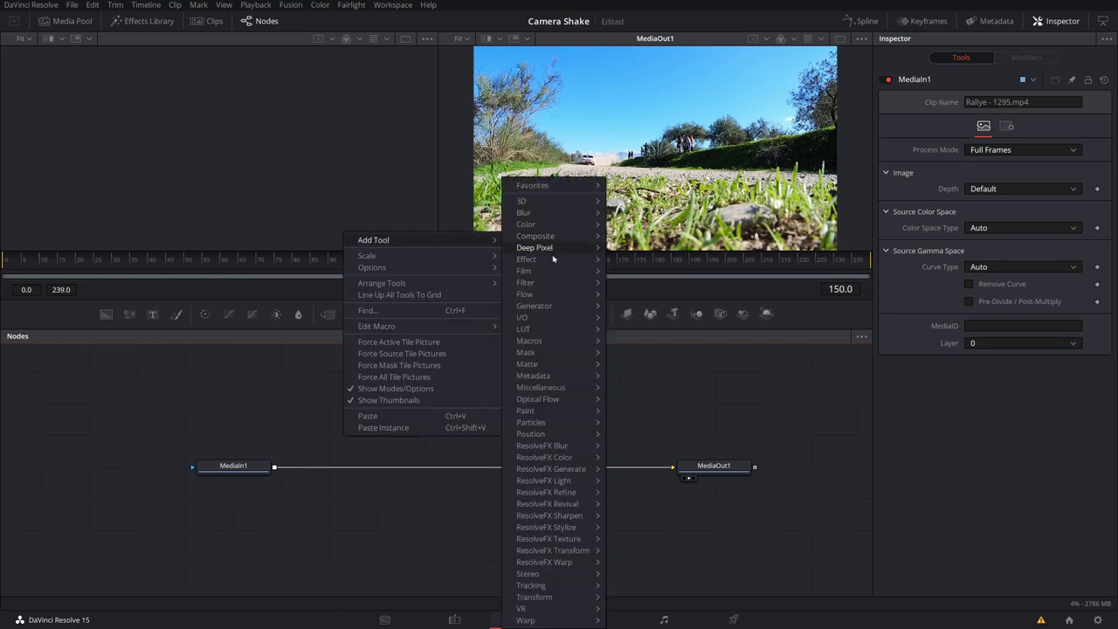
pyautogui.moveTo(573, 600)
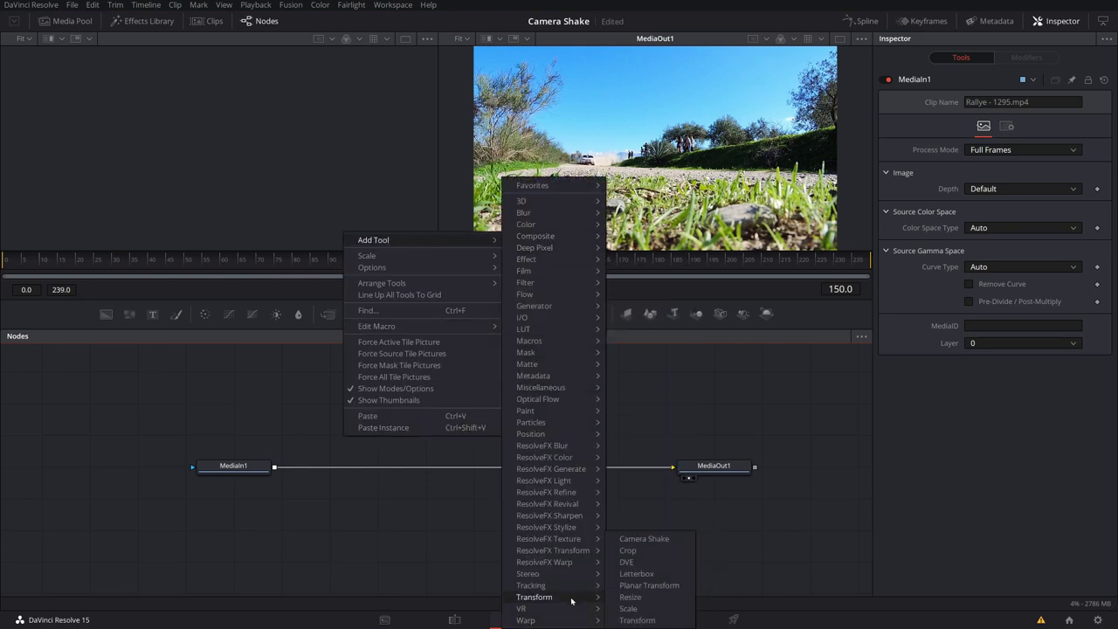
pyautogui.moveTo(598, 585)
pyautogui.moveTo(569, 565)
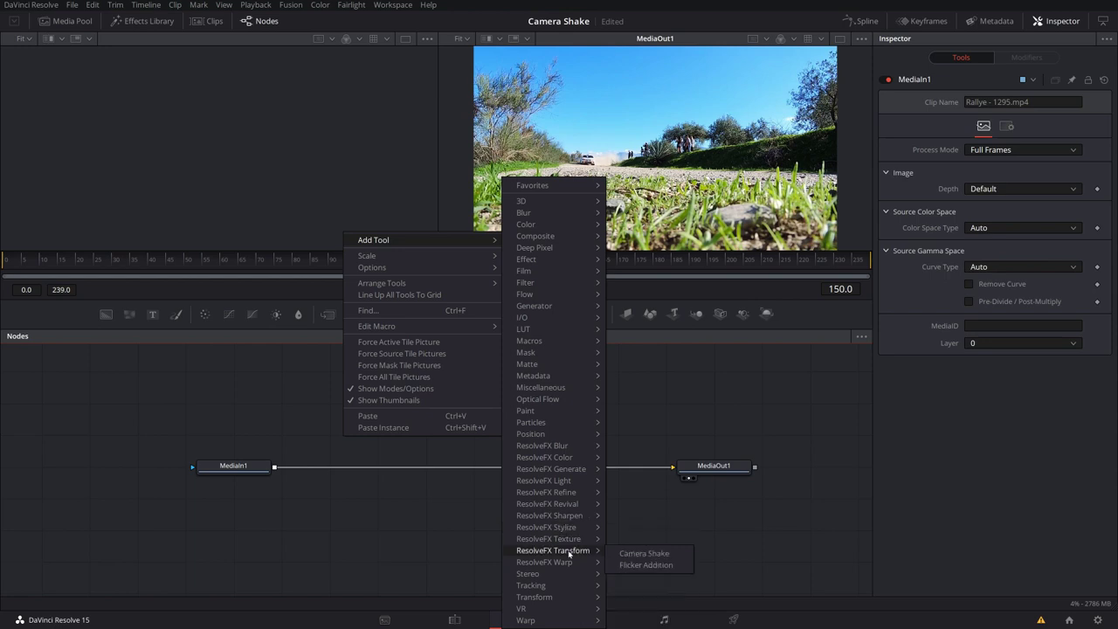
pyautogui.click(645, 554)
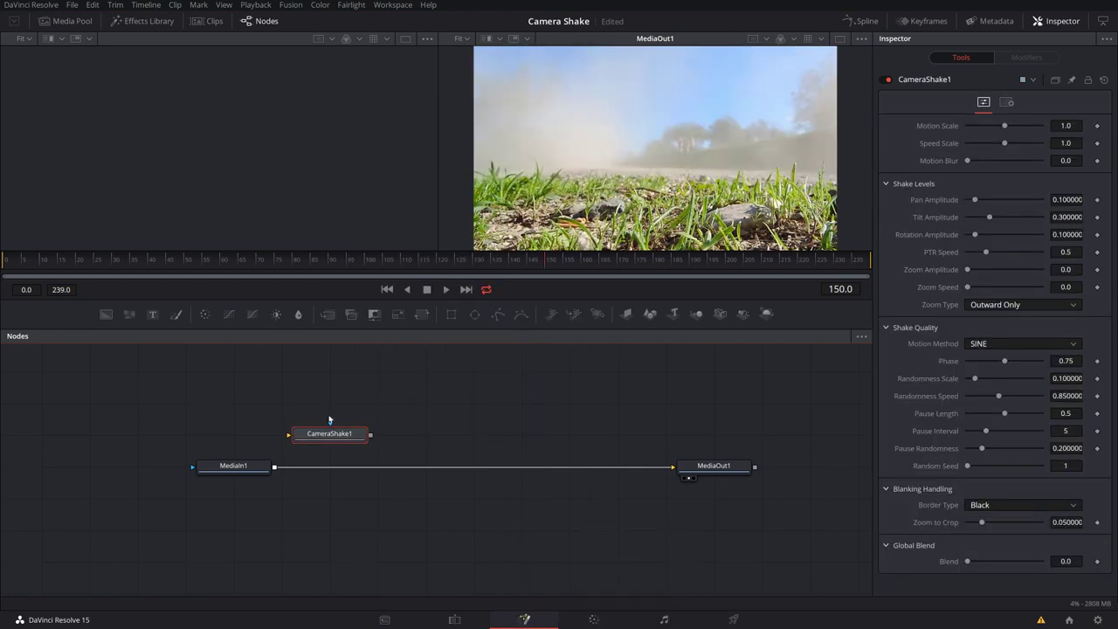
# Drop CameraShake1 onto the MediaIn1–MediaOut1 link and confirm it stays connected
pyautogui.moveTo(345, 437); pyautogui.dragTo(380, 462)
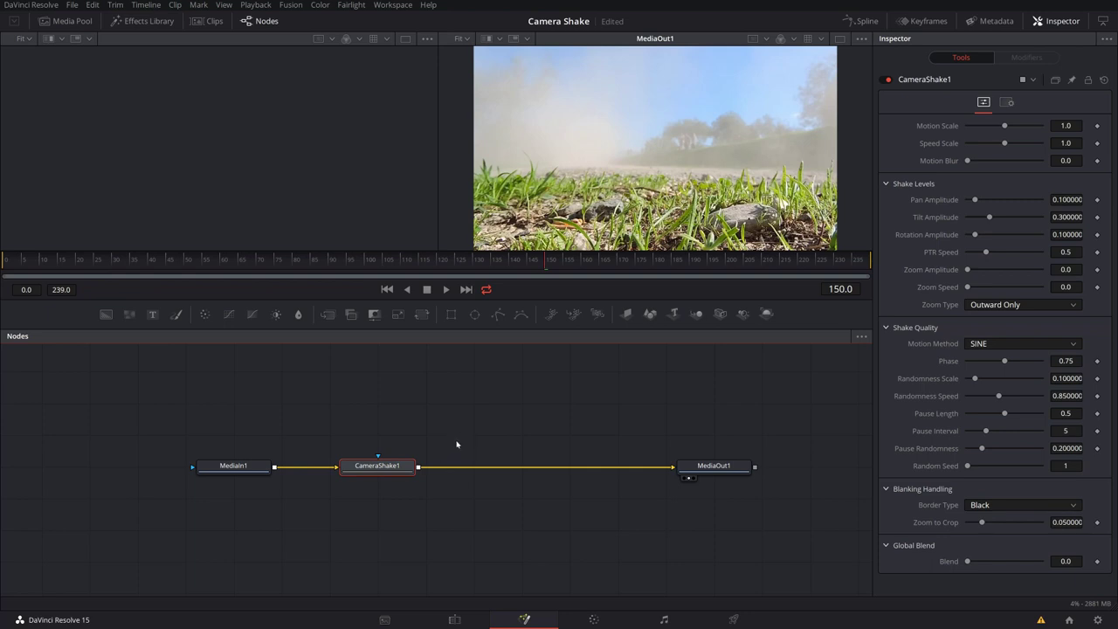
pyautogui.moveTo(389, 463)
pyautogui.mouseDown()
pyautogui.moveTo(450, 460)
pyautogui.moveTo(389, 427)
pyautogui.moveTo(393, 460)
pyautogui.mouseUp()
# Preview the rally shake while tuning Motion Scale to just above 0.047
pyautogui.press('space')
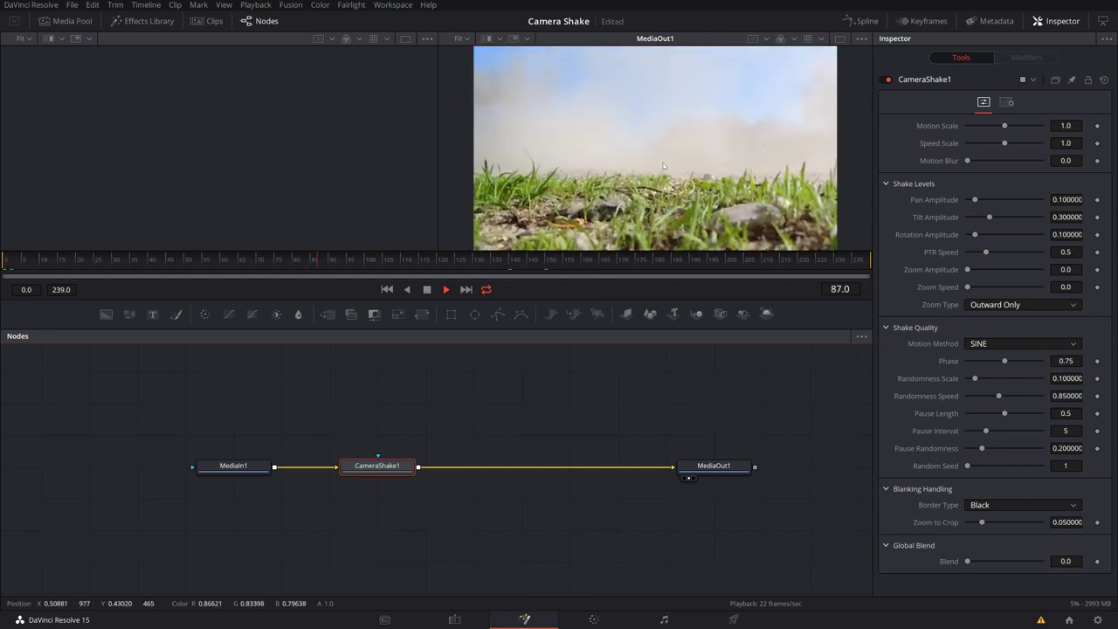
pyautogui.press('space')
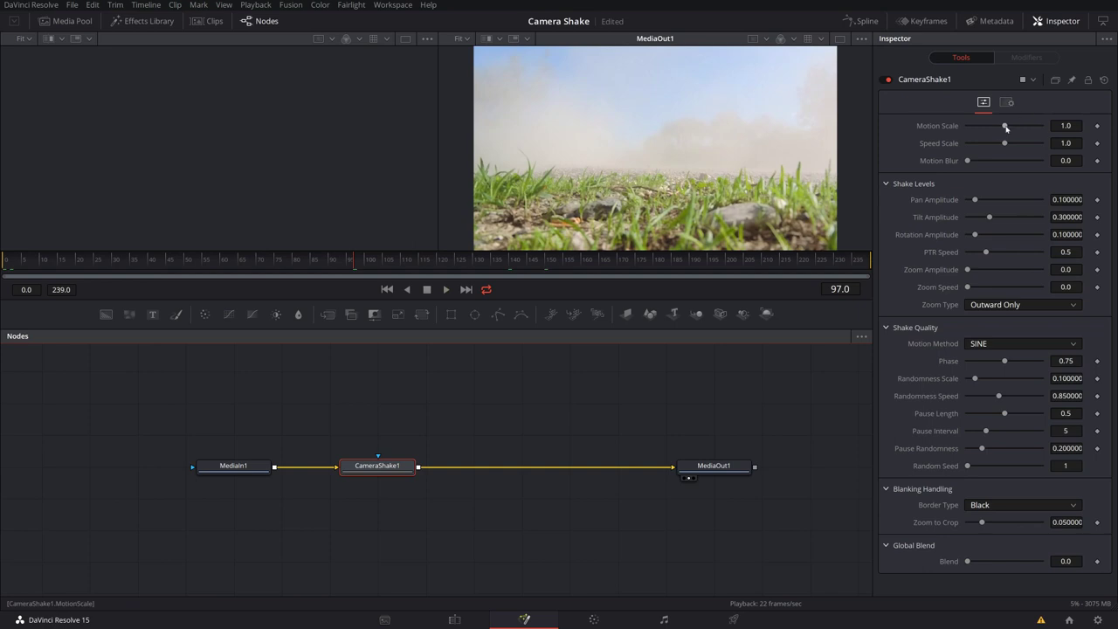
pyautogui.moveTo(1006, 127); pyautogui.dragTo(1044, 144)
pyautogui.press('space')
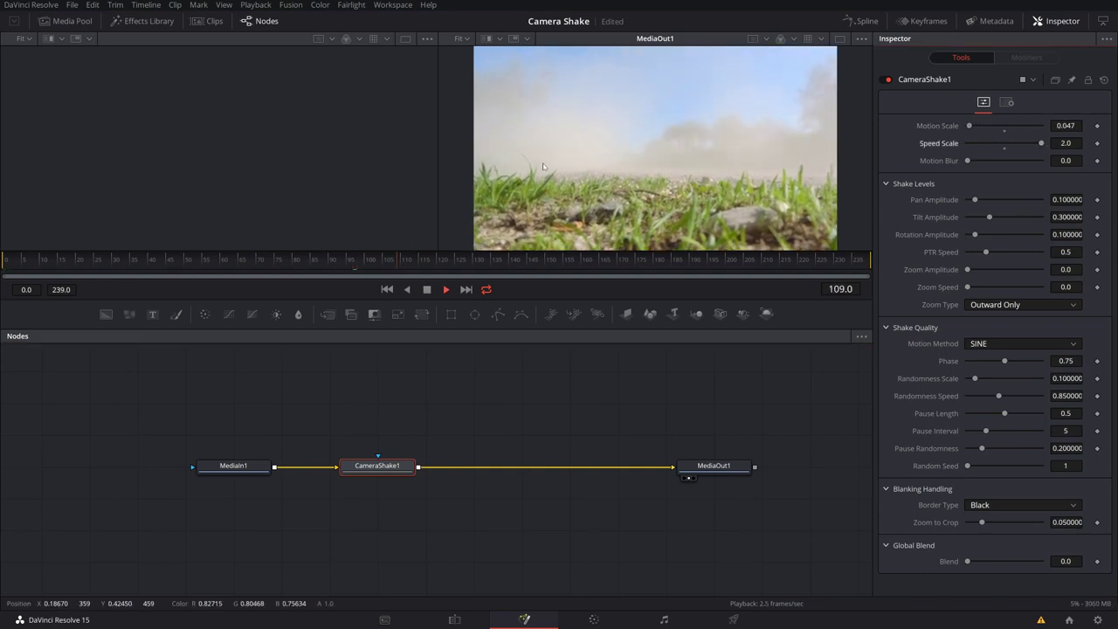
pyautogui.press('space')
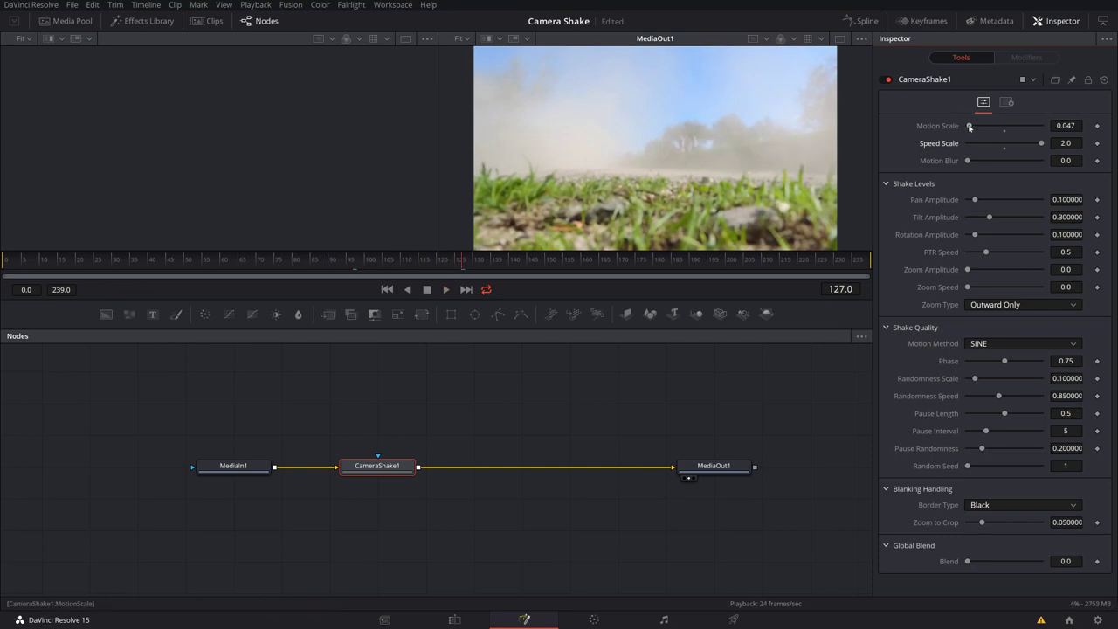
pyautogui.moveTo(970, 127); pyautogui.dragTo(970, 127)
pyautogui.press('space')
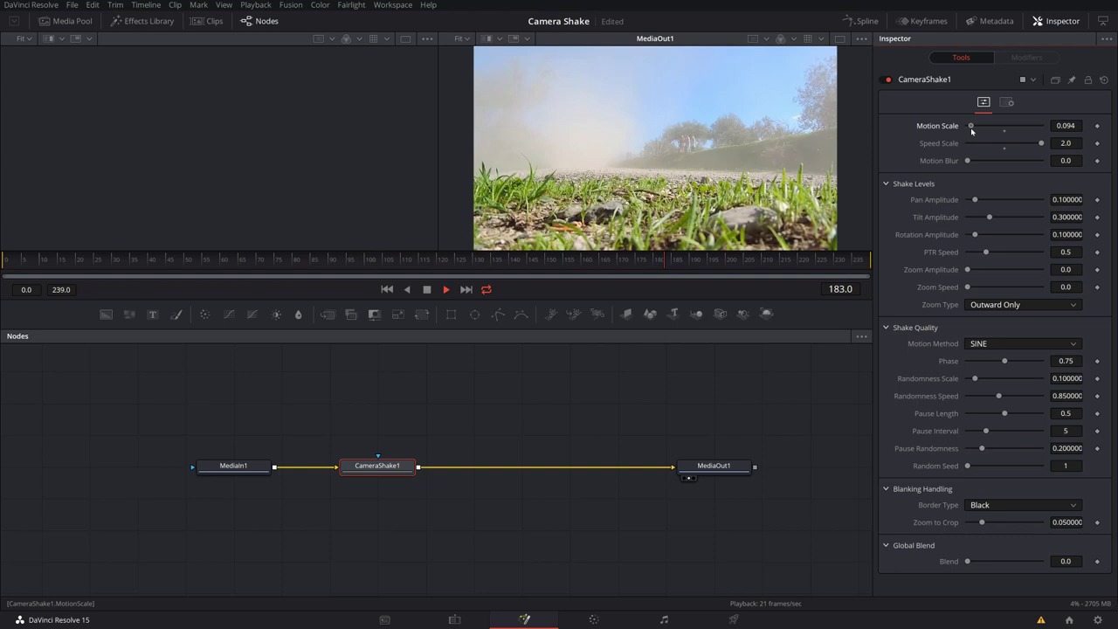
pyautogui.press('space')
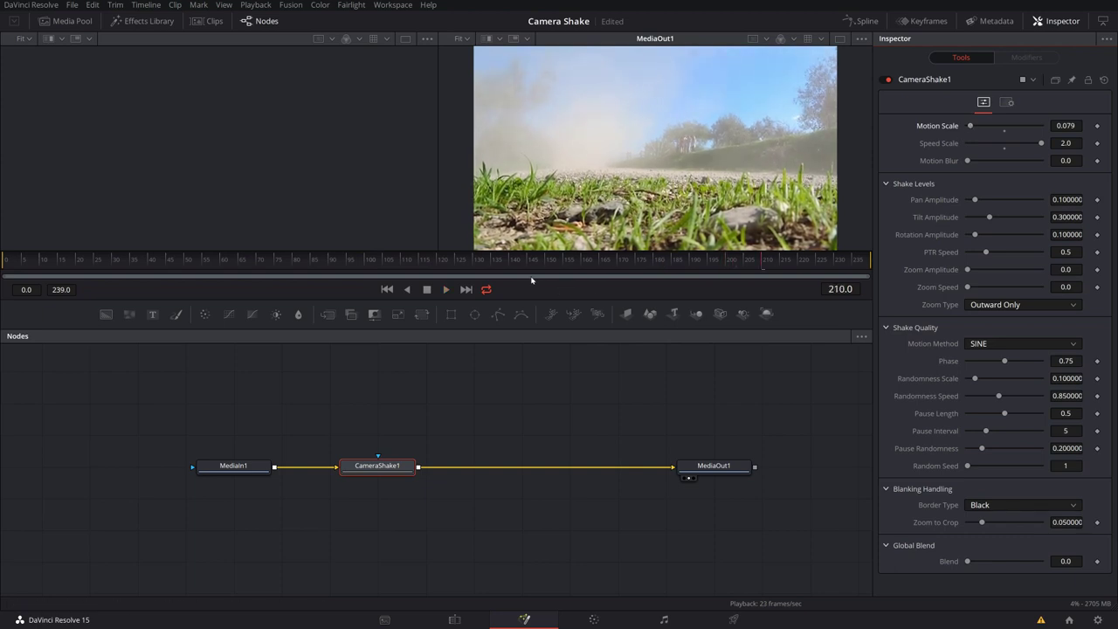
# Keyframe Motion Scale at 0.079 on frame 47, 2.0 on frame 48, and 0 on frame 39
pyautogui.moveTo(536, 269); pyautogui.dragTo(174, 260)
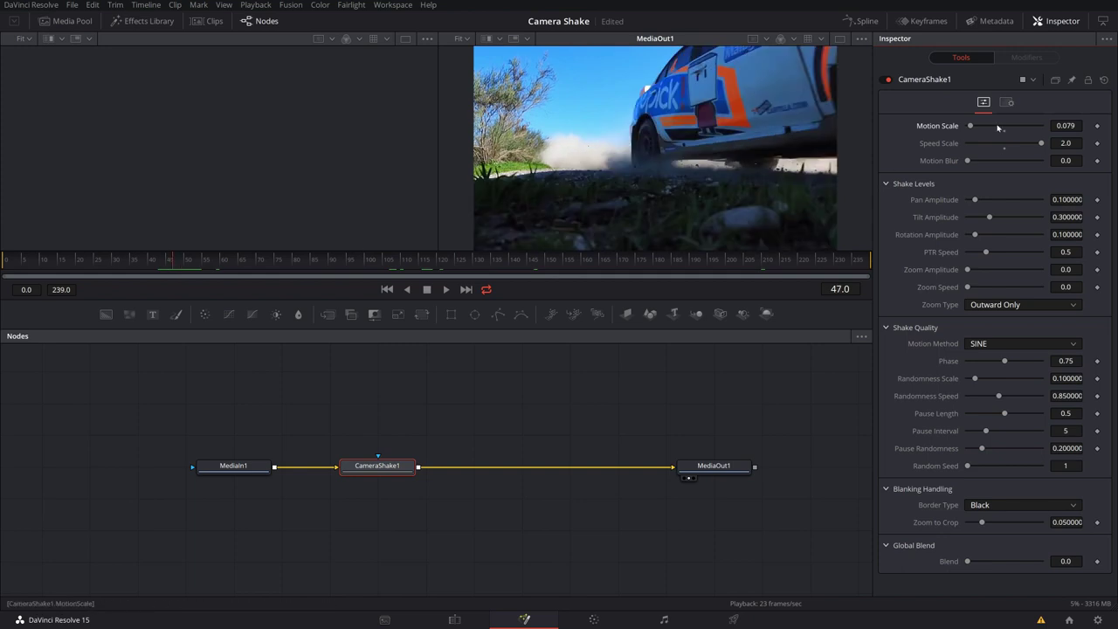
pyautogui.click(1097, 126)
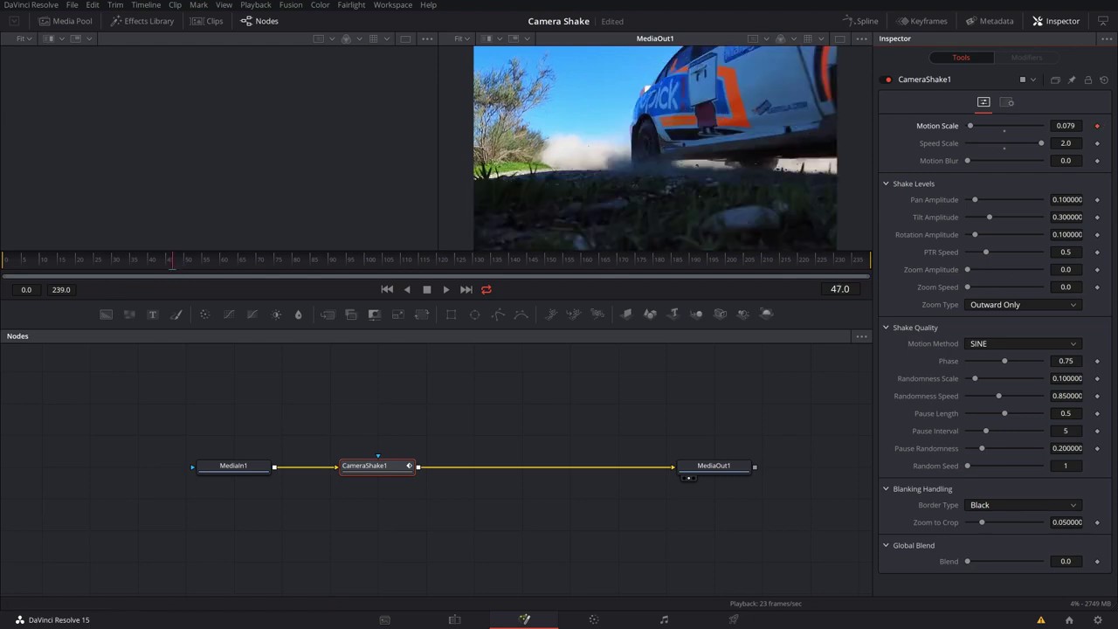
pyautogui.click(177, 269)
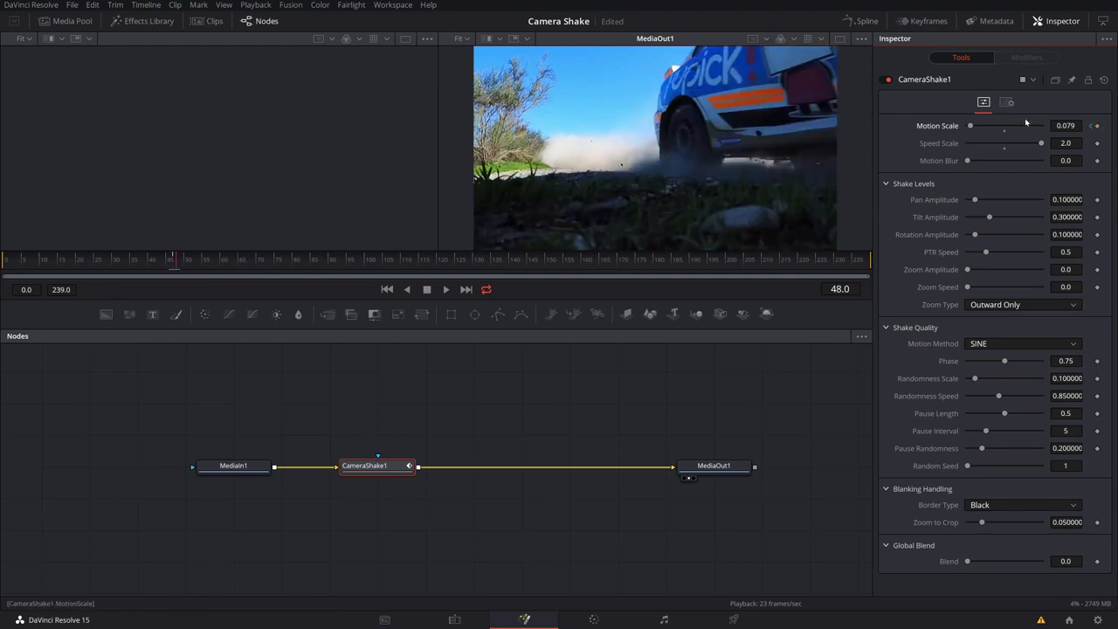
pyautogui.moveTo(972, 126); pyautogui.dragTo(1049, 127)
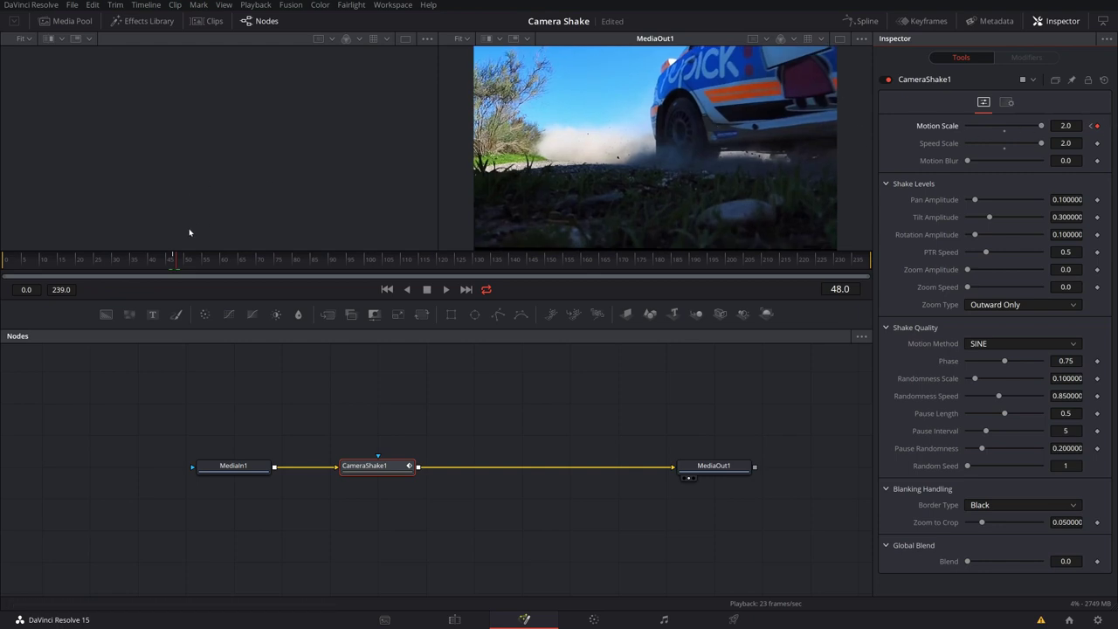
pyautogui.moveTo(190, 263); pyautogui.dragTo(147, 258)
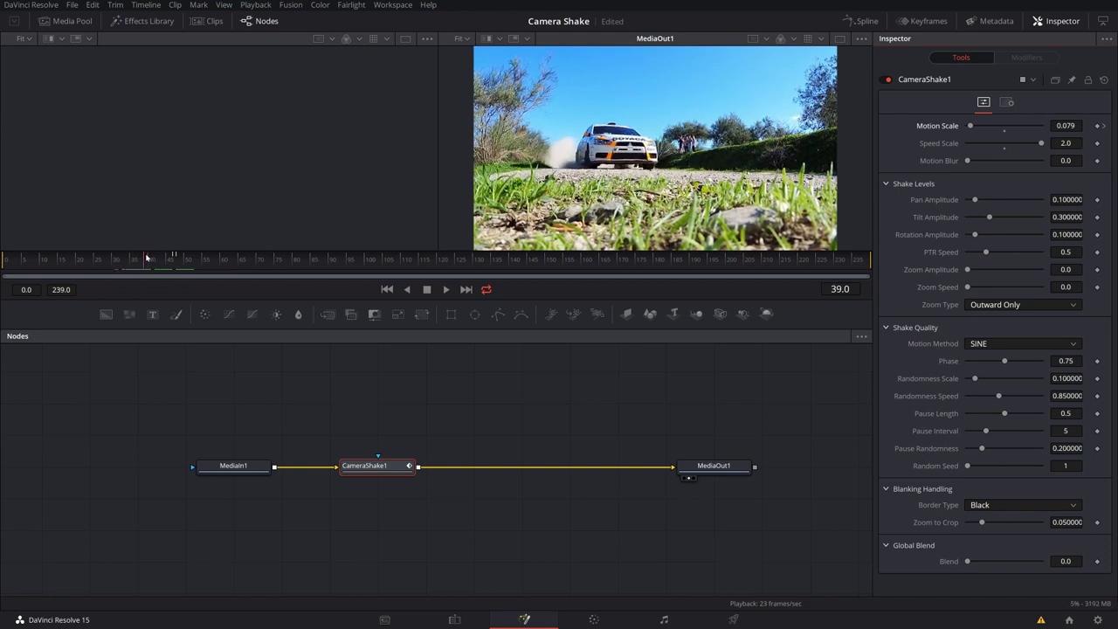
pyautogui.moveTo(972, 126); pyautogui.dragTo(964, 127)
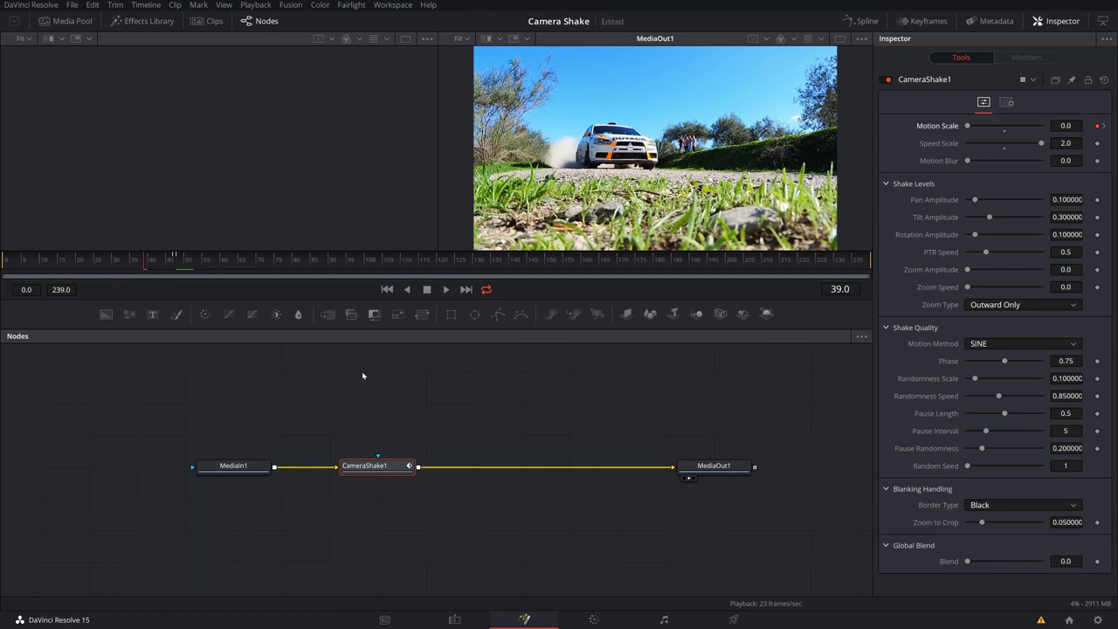
# Show the Spline editor full-width with Nodes hidden, fitting and panning to the Motion Scale ramp
pyautogui.click(863, 21)
pyautogui.click(1059, 21)
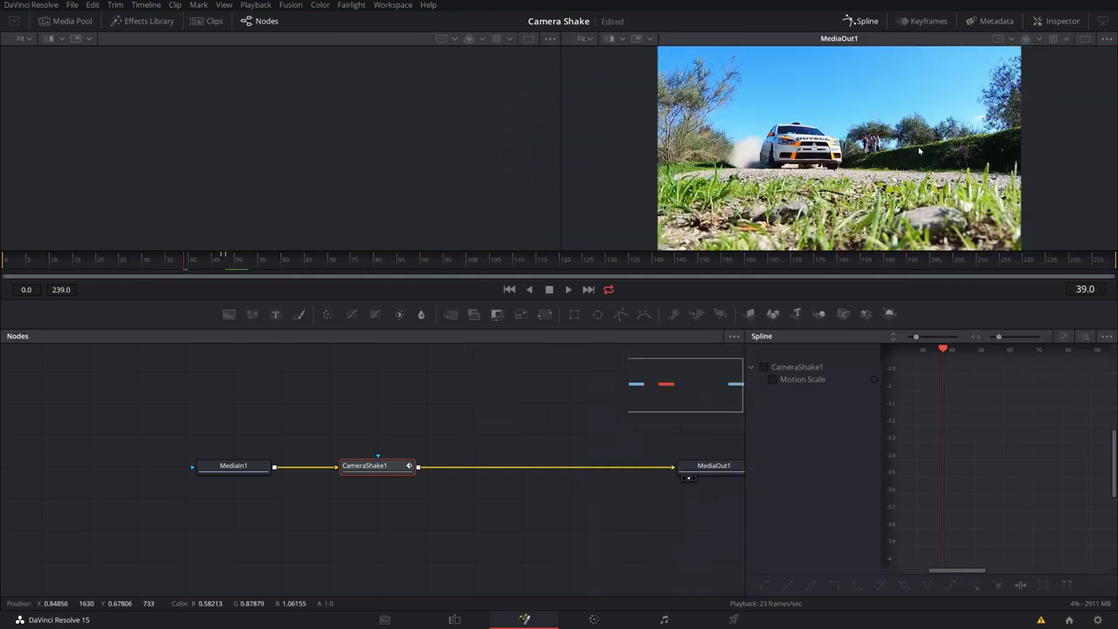
pyautogui.click(262, 26)
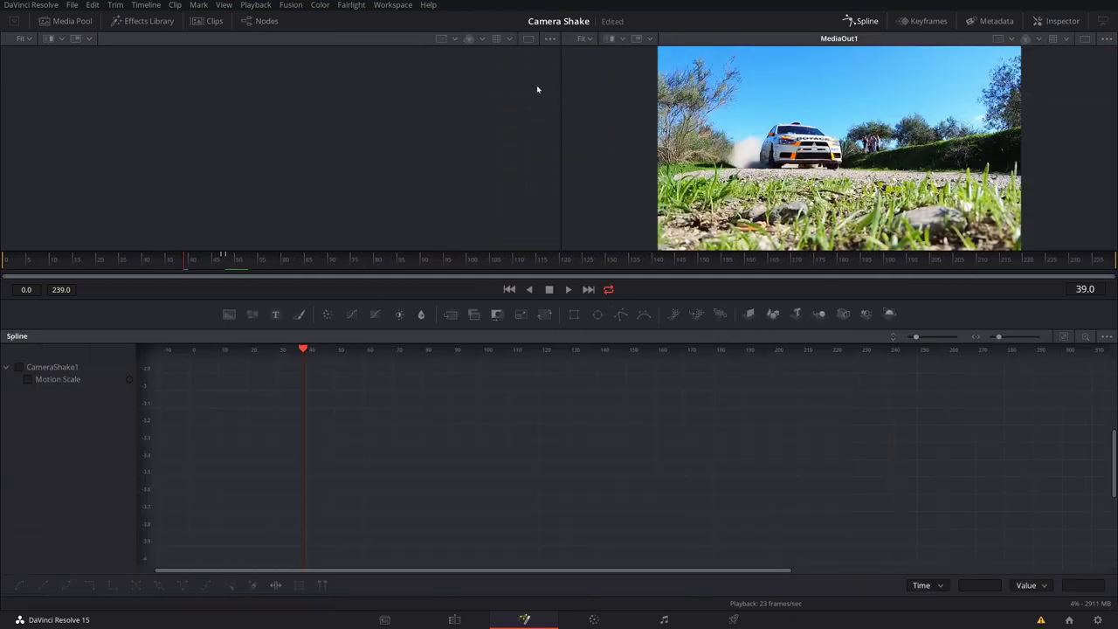
pyautogui.click(27, 379)
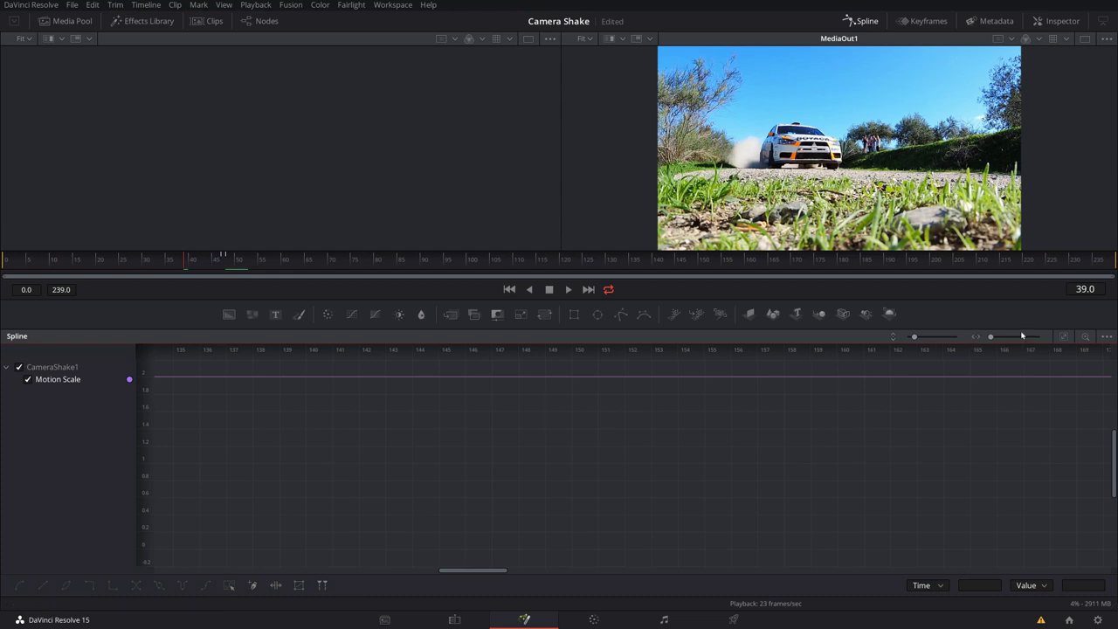
pyautogui.click(1065, 338)
pyautogui.moveTo(944, 394); pyautogui.dragTo(591, 395)
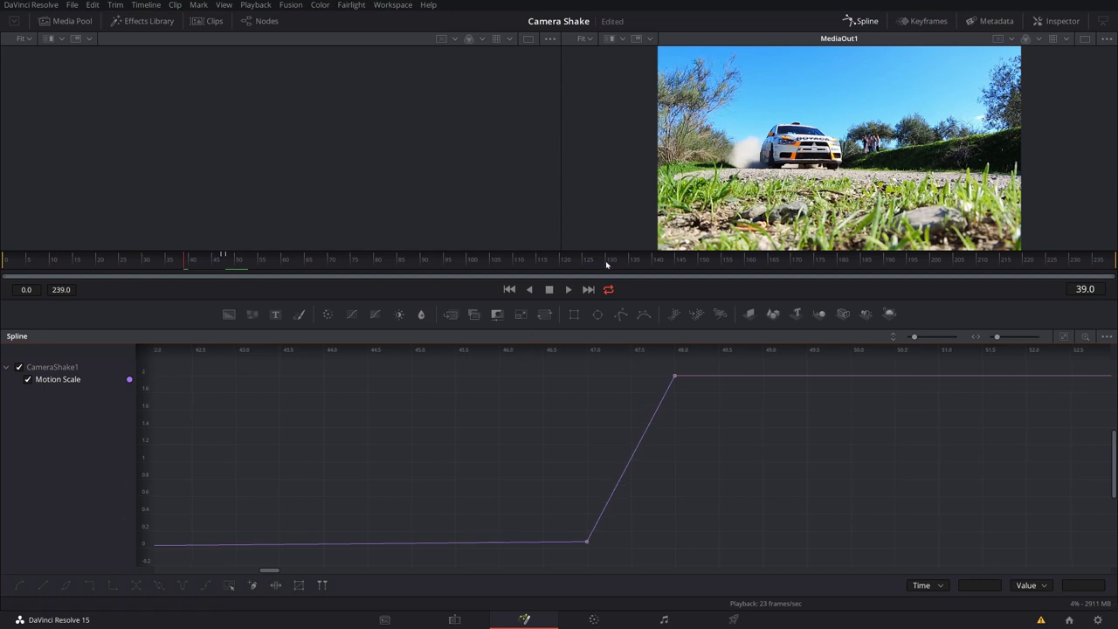
pyautogui.click(417, 260)
pyautogui.click(232, 268)
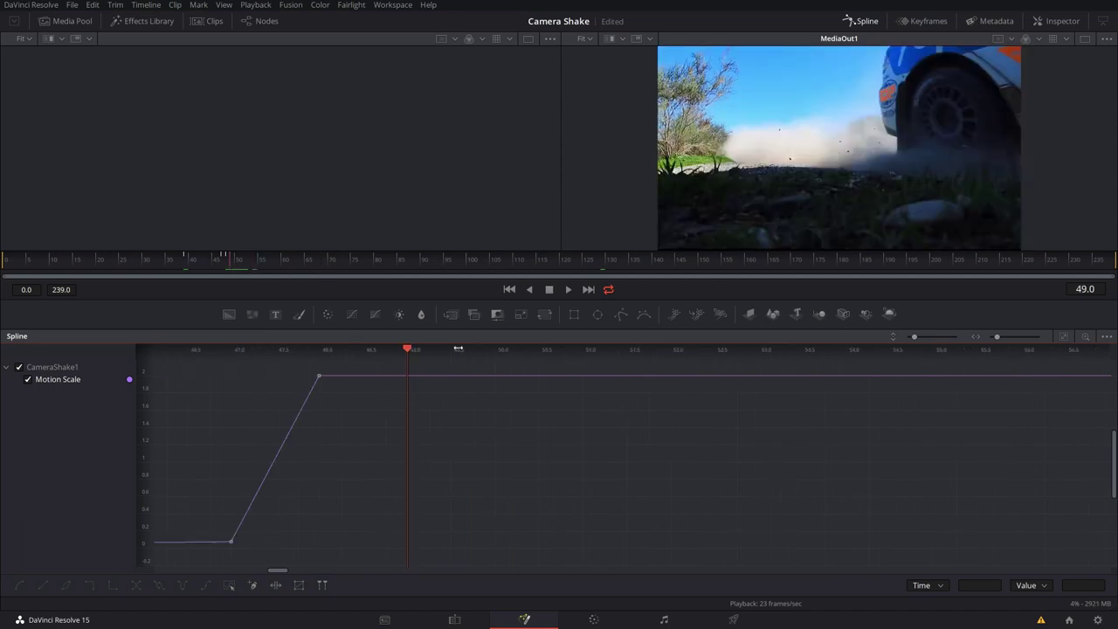
pyautogui.moveTo(408, 353); pyautogui.dragTo(328, 360)
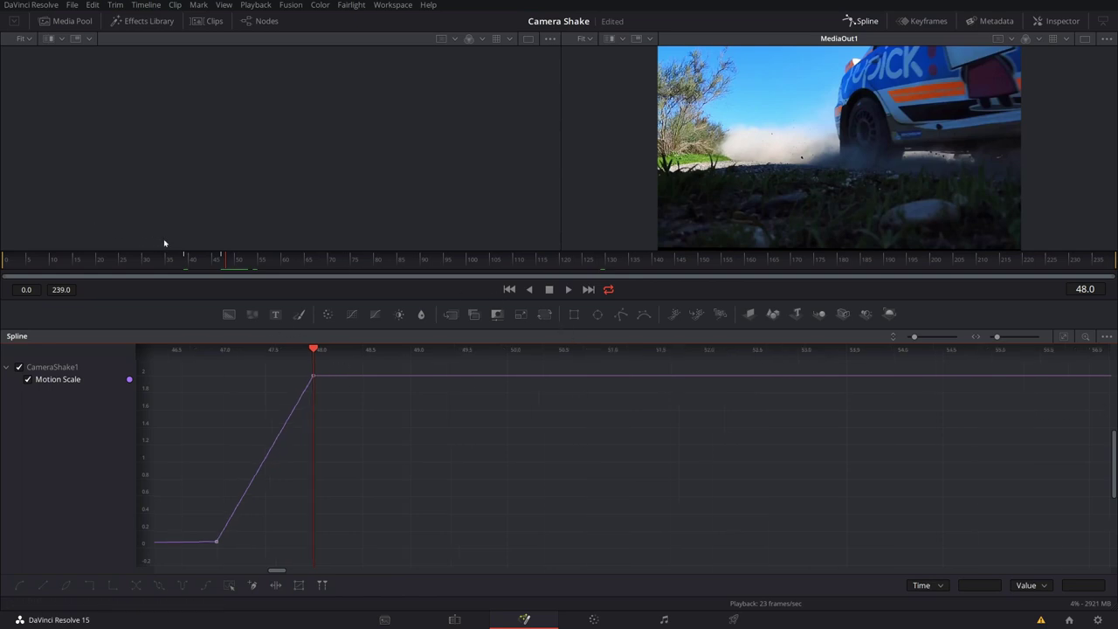
pyautogui.press('Left')
pyautogui.moveTo(232, 262); pyautogui.dragTo(403, 270)
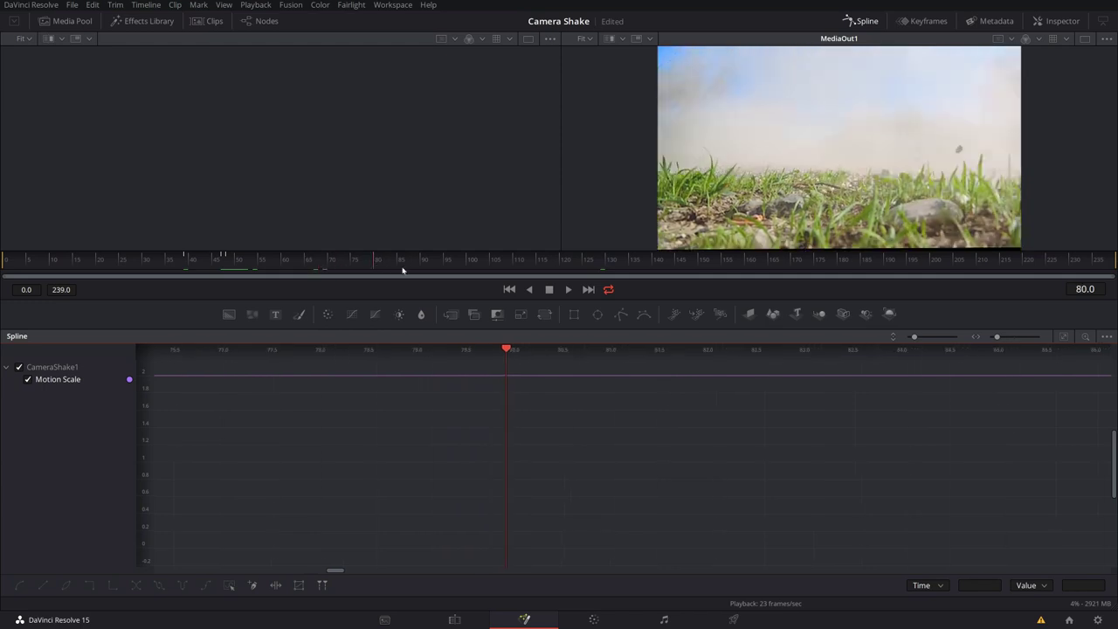
pyautogui.click(1060, 339)
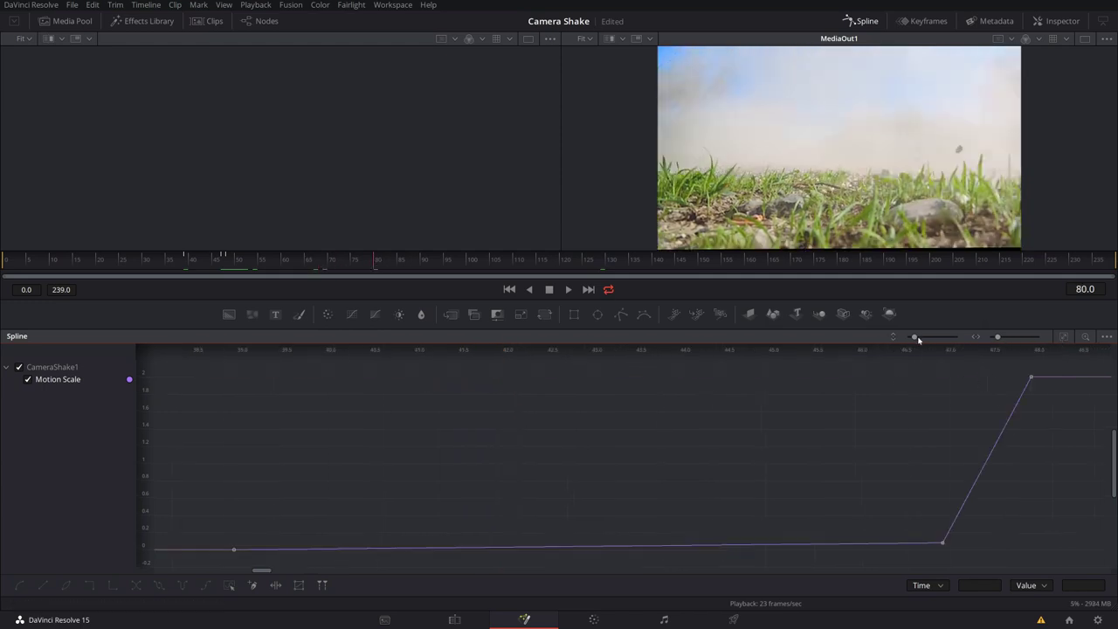
pyautogui.moveTo(914, 336); pyautogui.dragTo(918, 342)
pyautogui.moveTo(1003, 339); pyautogui.dragTo(989, 342)
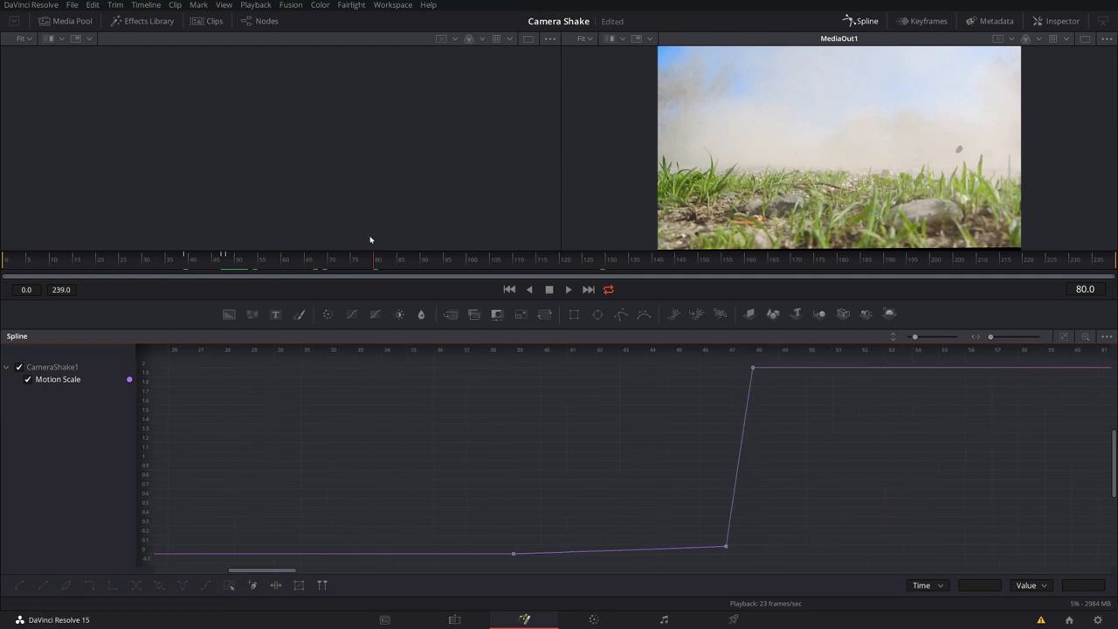
pyautogui.moveTo(400, 260); pyautogui.dragTo(253, 259)
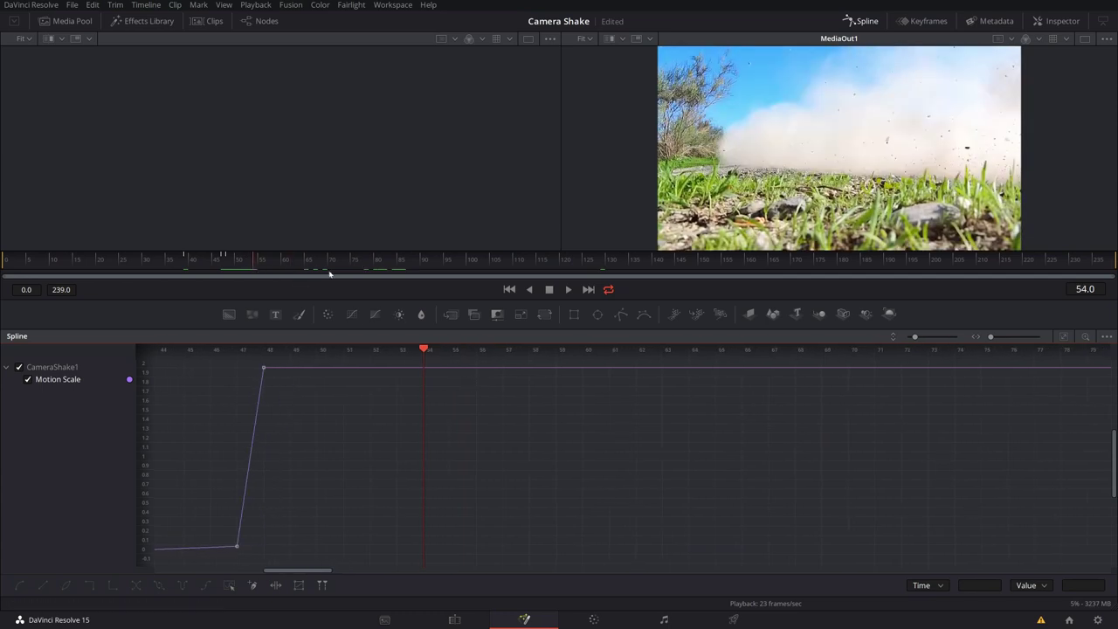
# Add a Motion Scale key at frame 54, pull it down toward zero, and preview playback
pyautogui.click(424, 368)
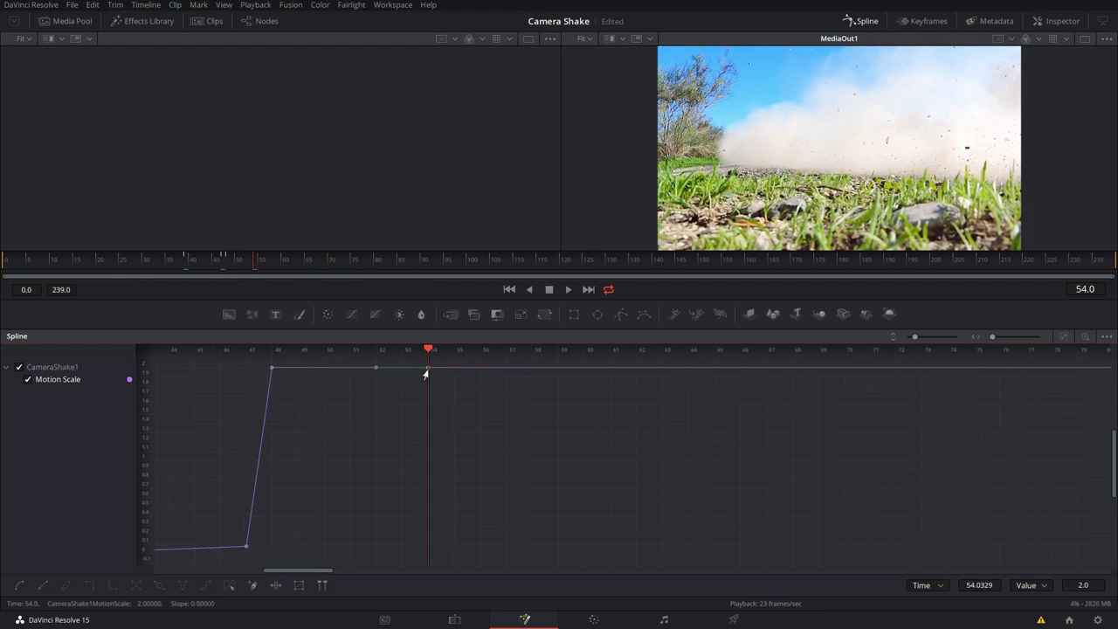
pyautogui.moveTo(426, 374); pyautogui.dragTo(429, 537)
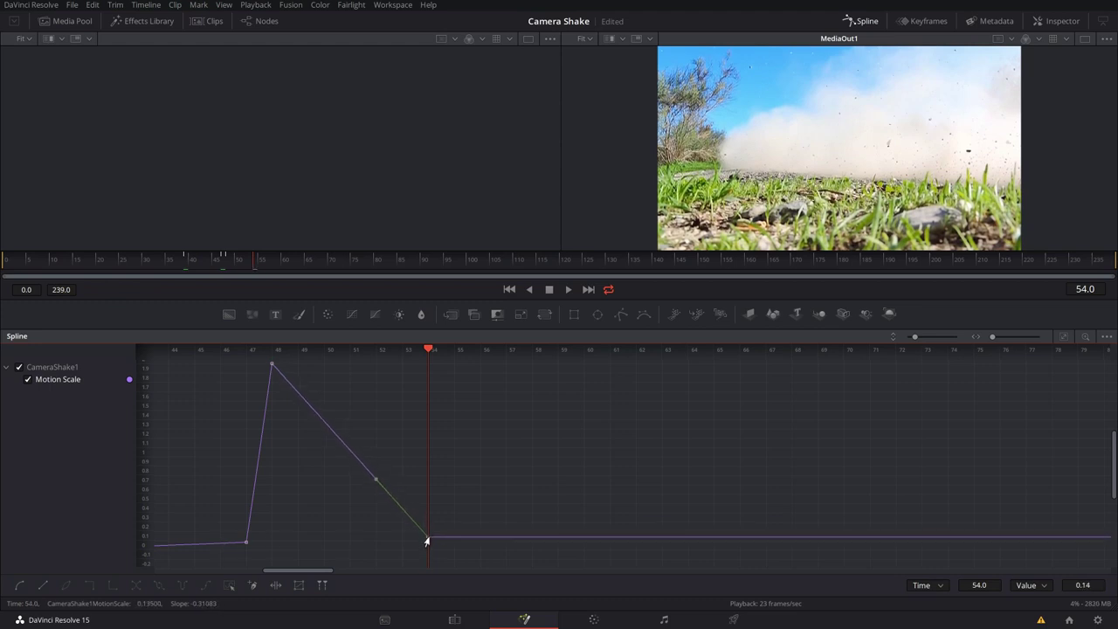
pyautogui.press('space')
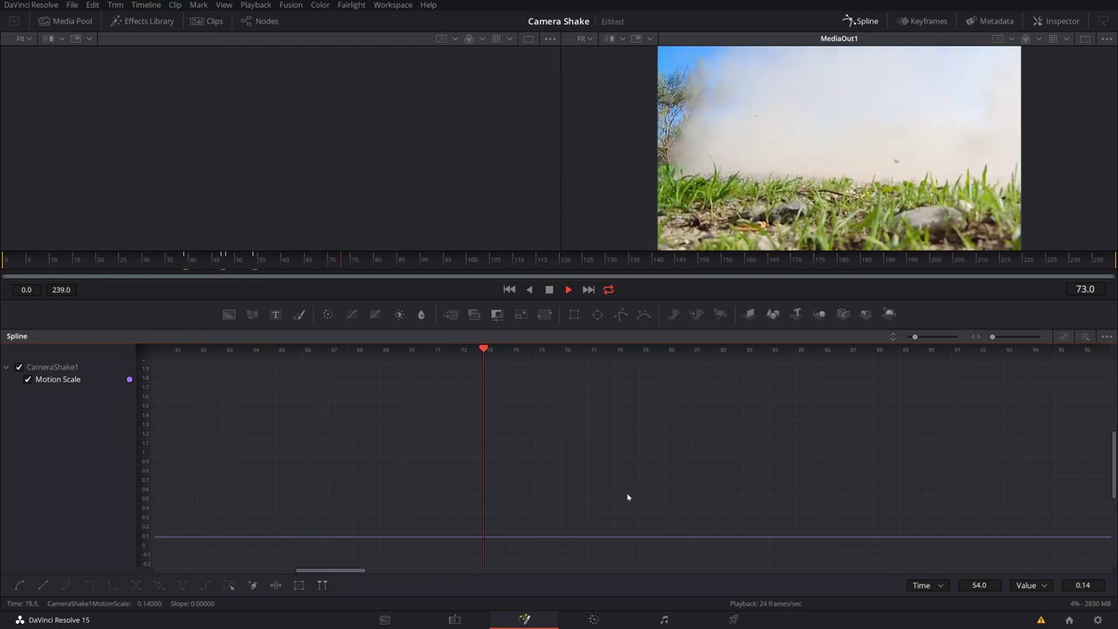
pyautogui.press('j')
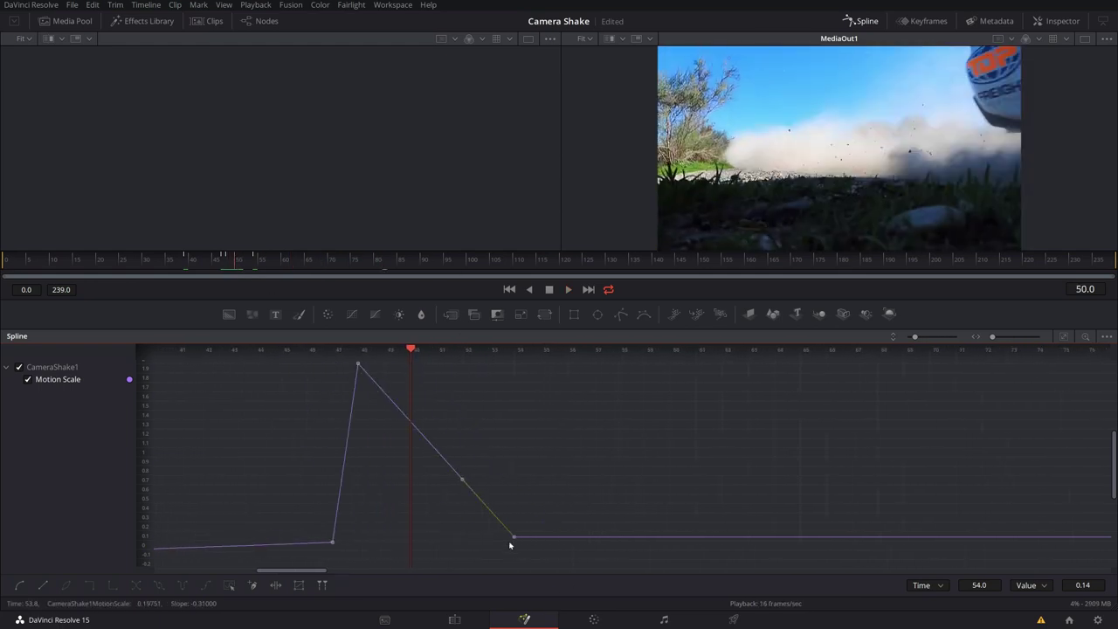
# Shift the key to frame 56 at 0.125 and reshape its Bezier handles into a curve
pyautogui.moveTo(514, 536); pyautogui.dragTo(568, 543)
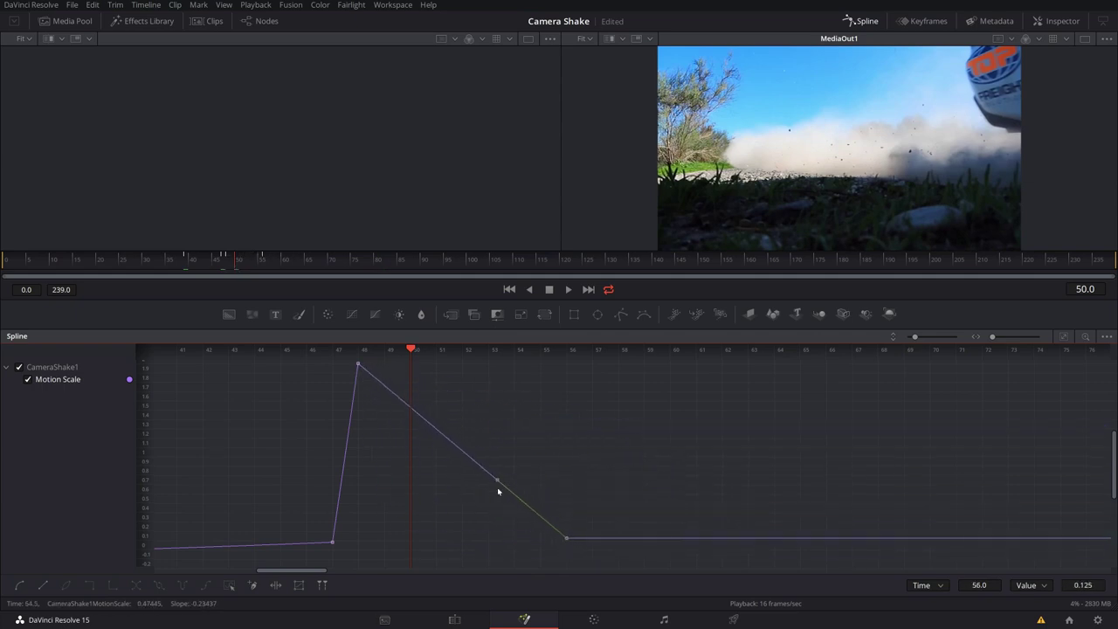
pyautogui.moveTo(496, 482); pyautogui.dragTo(478, 505)
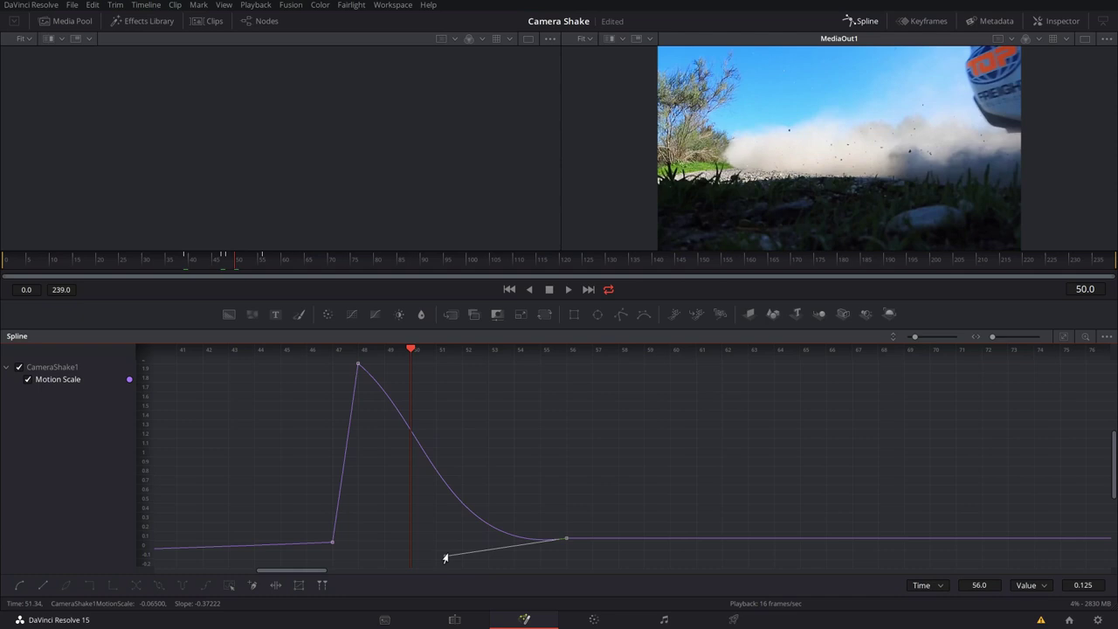
pyautogui.moveTo(445, 557); pyautogui.dragTo(562, 484)
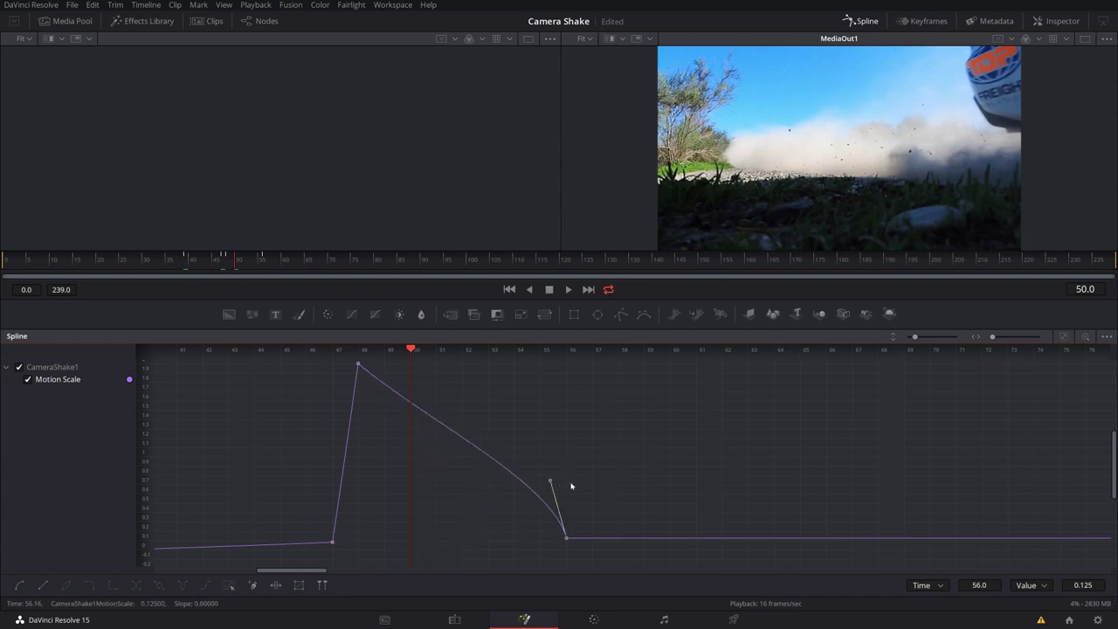
pyautogui.press('l')
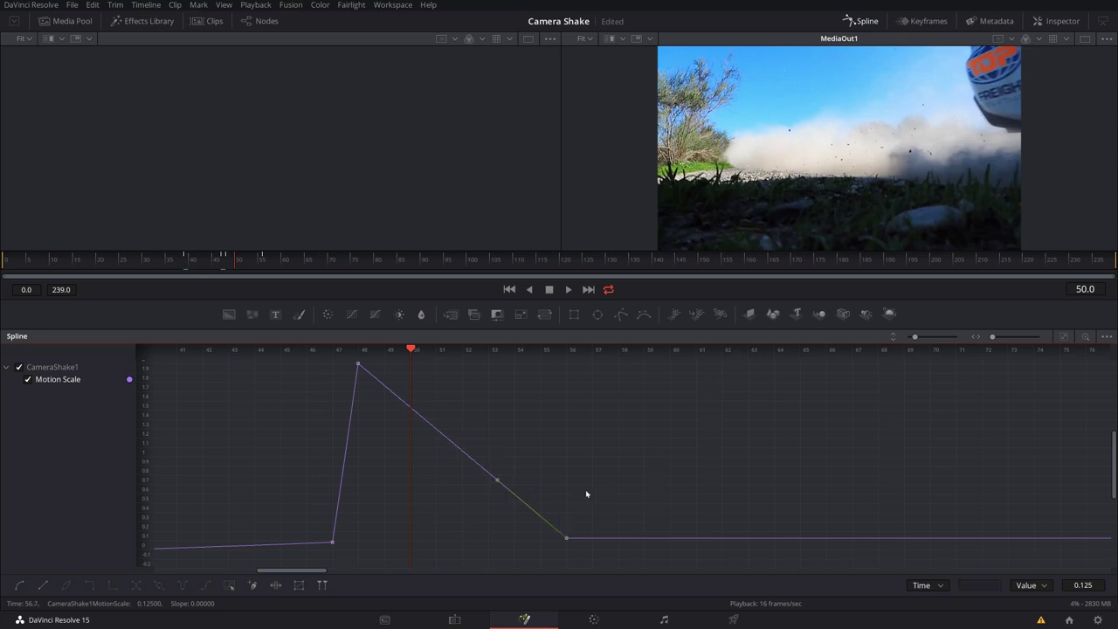
pyautogui.moveTo(609, 475); pyautogui.dragTo(557, 548)
# Apply Smooth interpolation to the final Motion Scale key and reselect it
pyautogui.press('s')
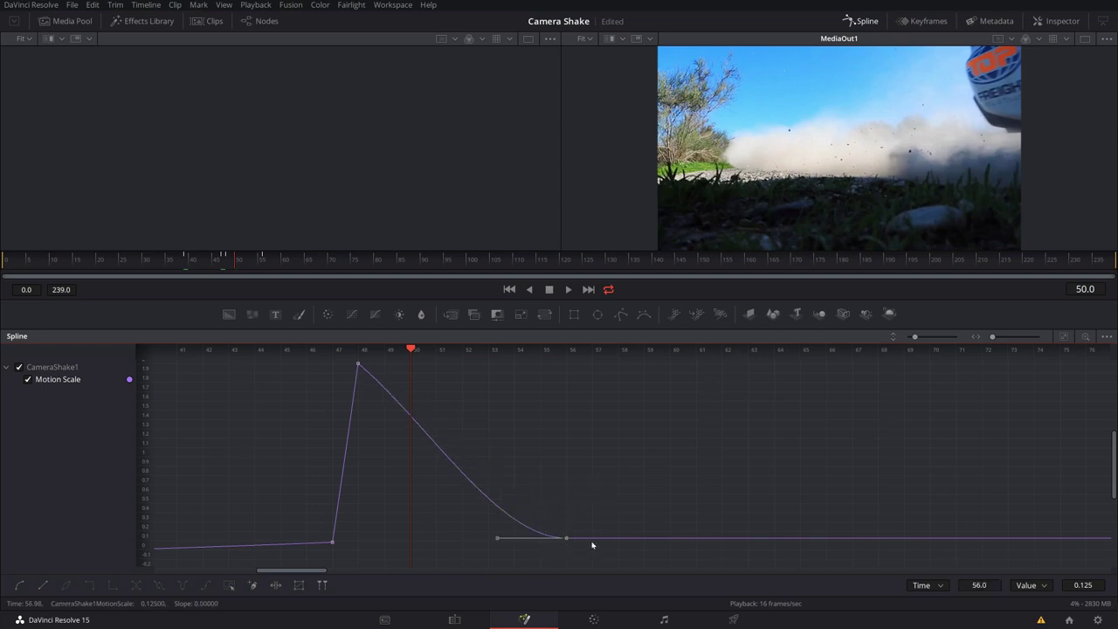
pyautogui.click(586, 488)
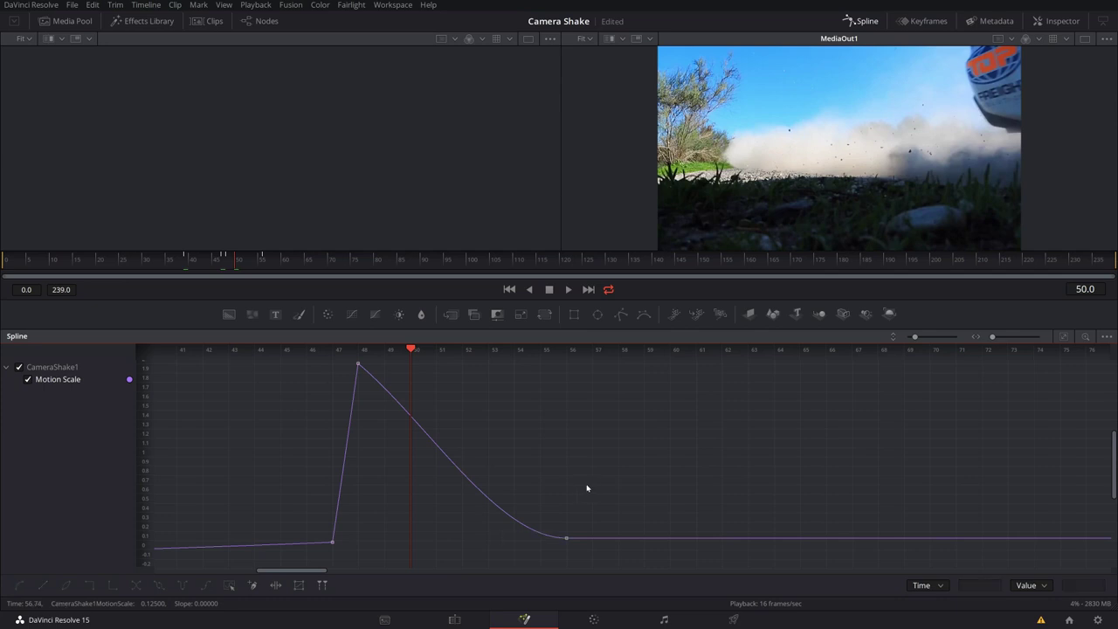
pyautogui.click(566, 538)
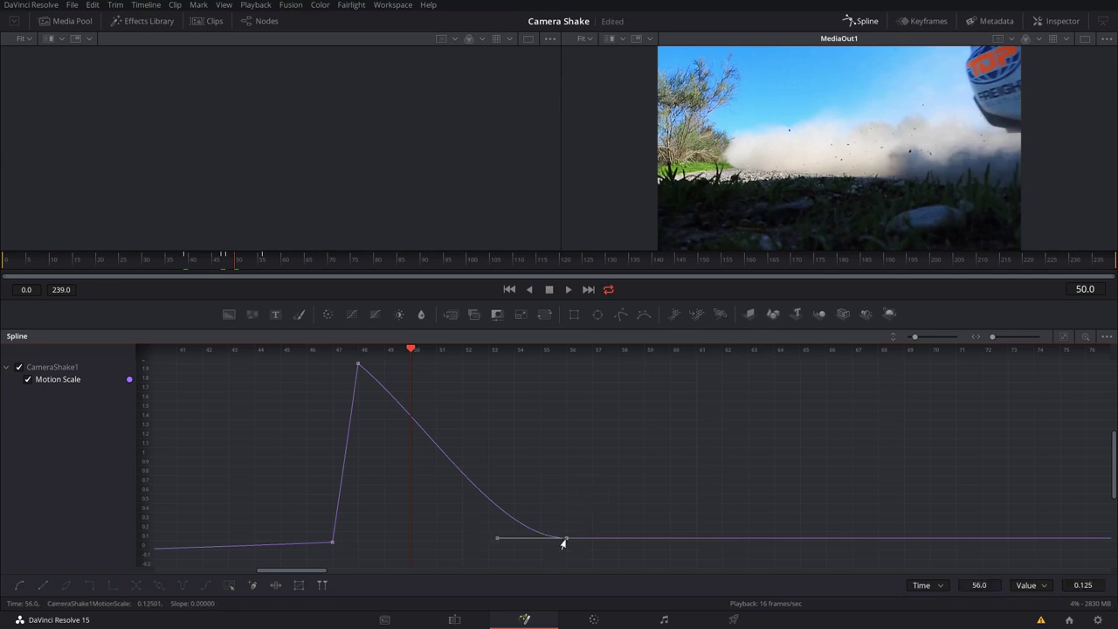
pyautogui.rightClick(563, 542)
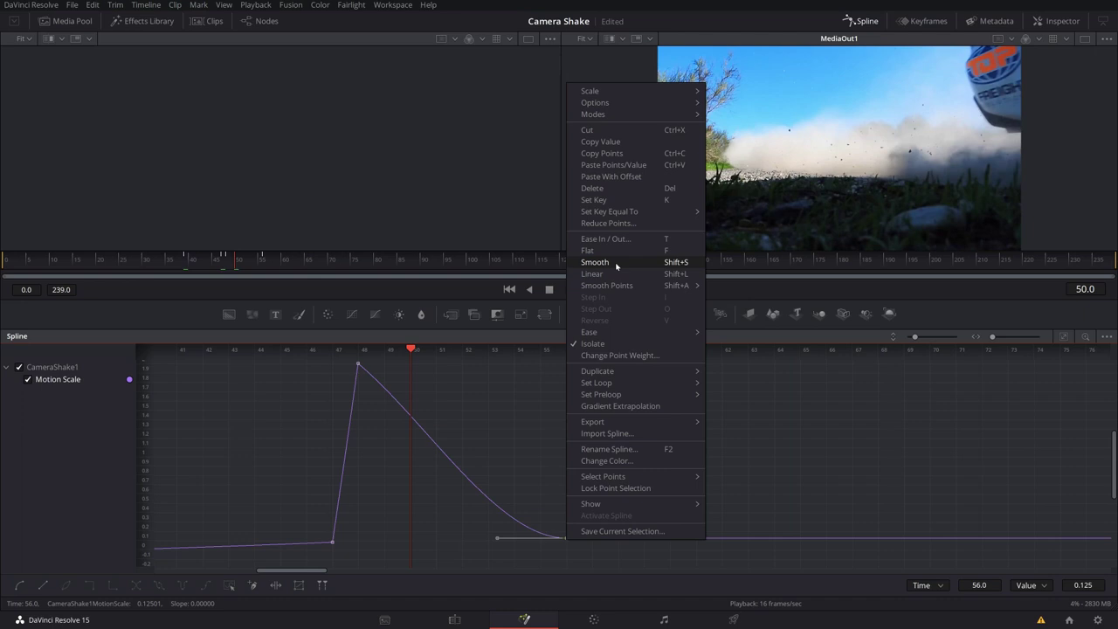
pyautogui.click(513, 413)
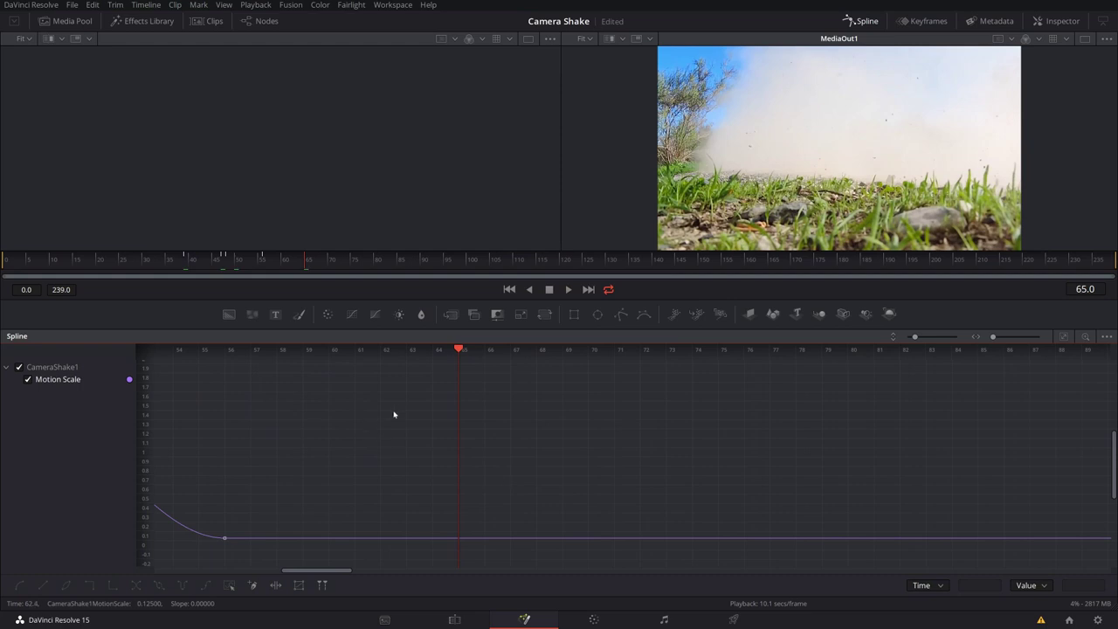
# Move the final key to frame 61 at 0.1 and stretch its left handle to lengthen the ease
pyautogui.moveTo(297, 260); pyautogui.dragTo(255, 267)
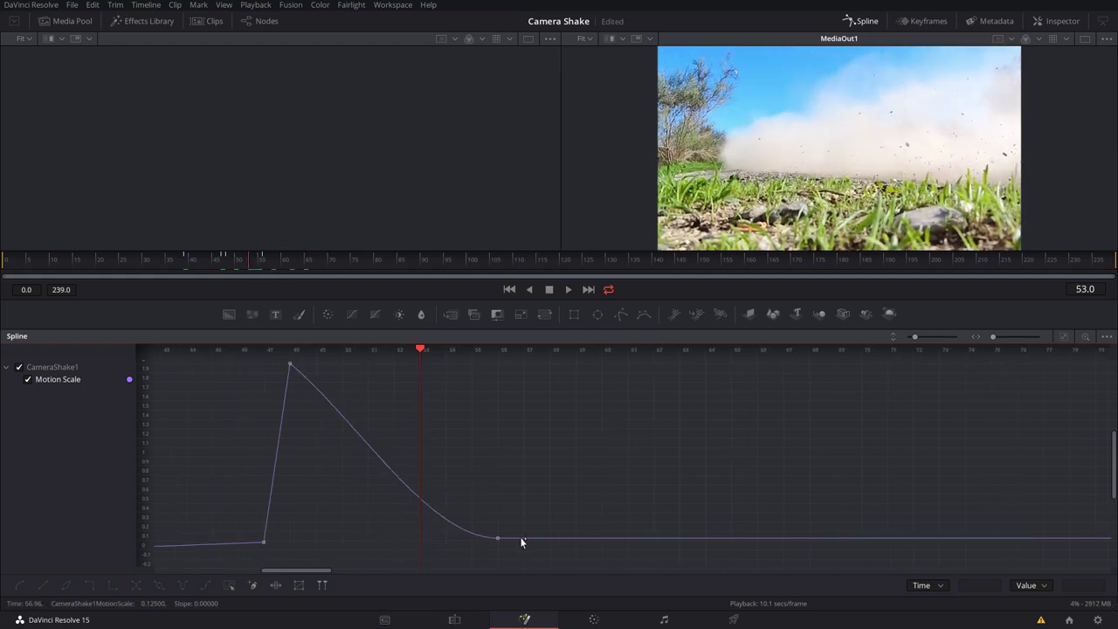
pyautogui.moveTo(497, 538); pyautogui.dragTo(628, 541)
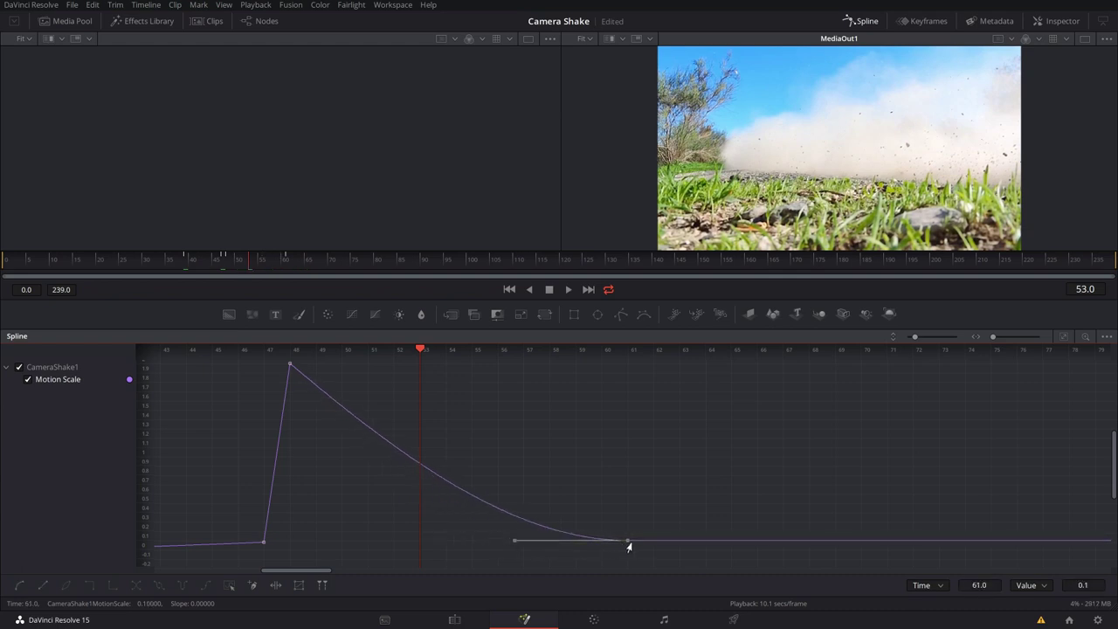
pyautogui.moveTo(512, 546); pyautogui.dragTo(413, 537)
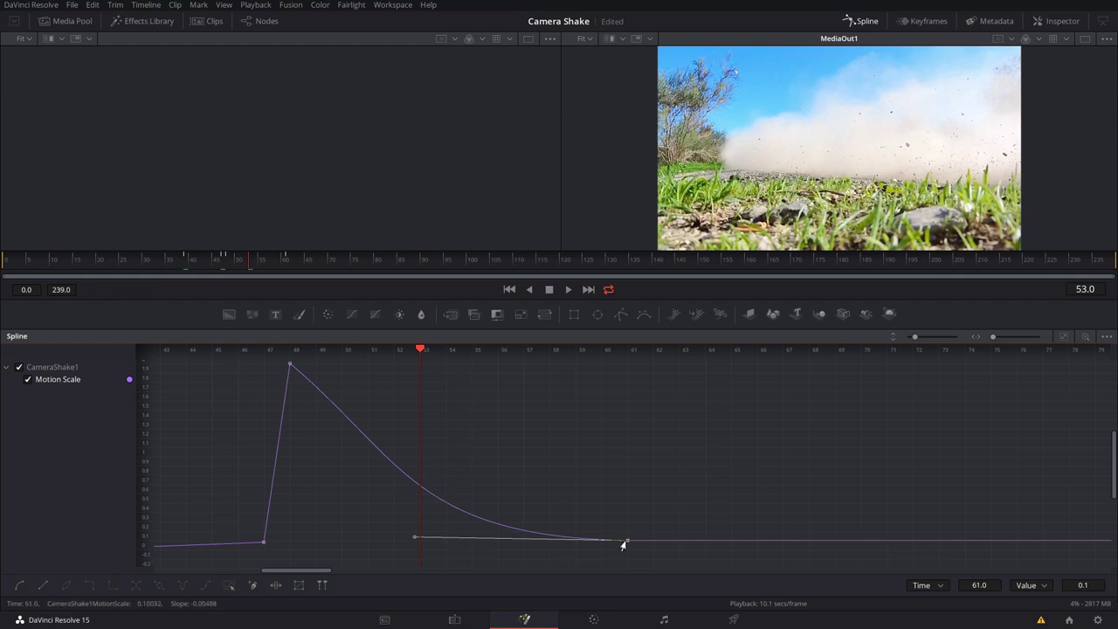
# Shorten the peak key's right tangent and move the low key to frame 48 for an instant rise to 2
pyautogui.click(288, 368)
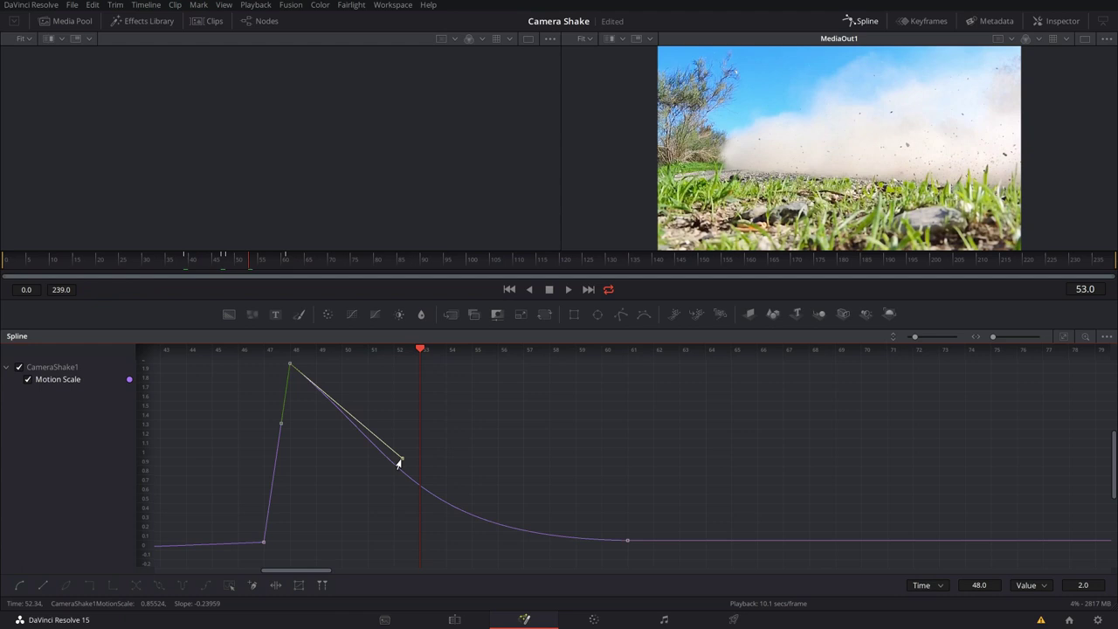
pyautogui.moveTo(398, 463); pyautogui.dragTo(327, 443)
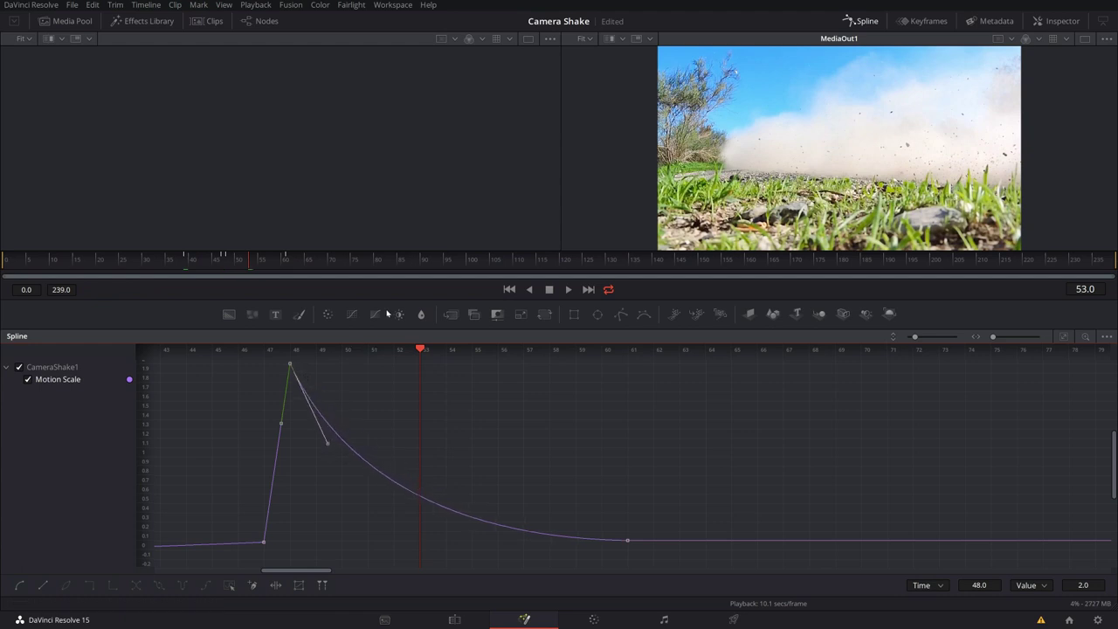
pyautogui.moveTo(233, 259)
pyautogui.mouseDown()
pyautogui.moveTo(217, 257)
pyautogui.moveTo(224, 265)
pyautogui.mouseUp()
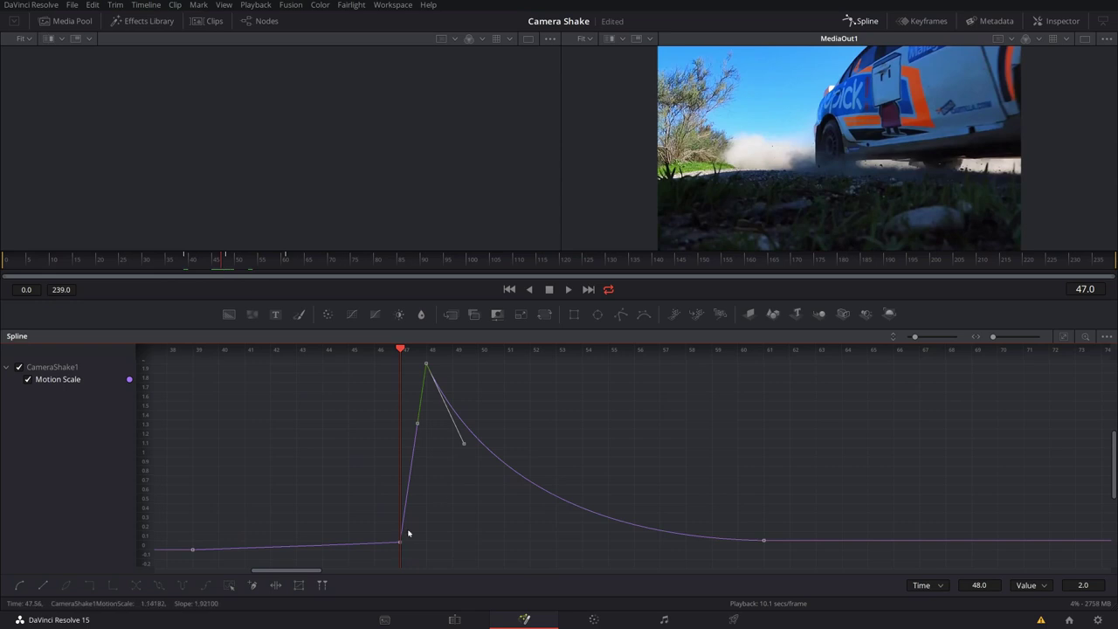
pyautogui.moveTo(395, 546); pyautogui.dragTo(414, 552)
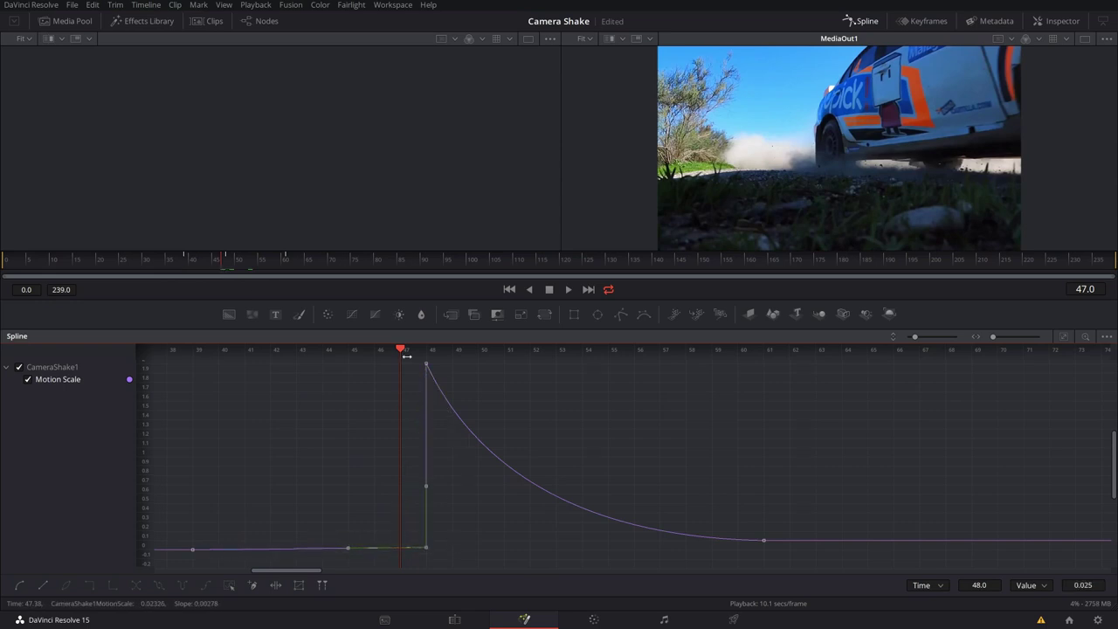
# Play back the shake and return to around frame 48 to replay it
pyautogui.press('space')
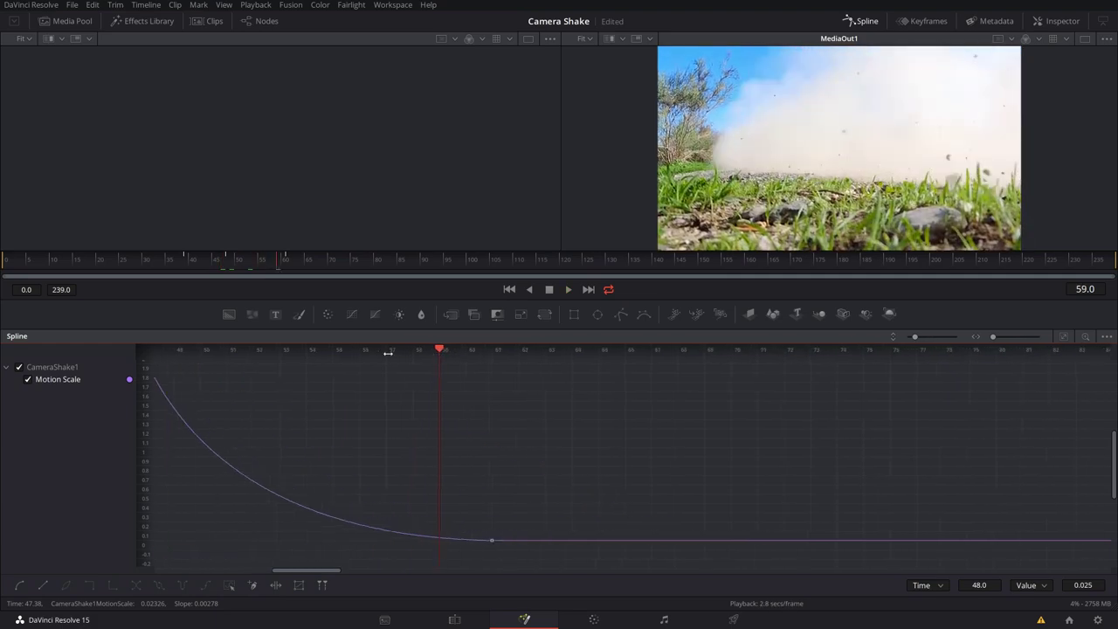
pyautogui.click(240, 259)
pyautogui.click(228, 260)
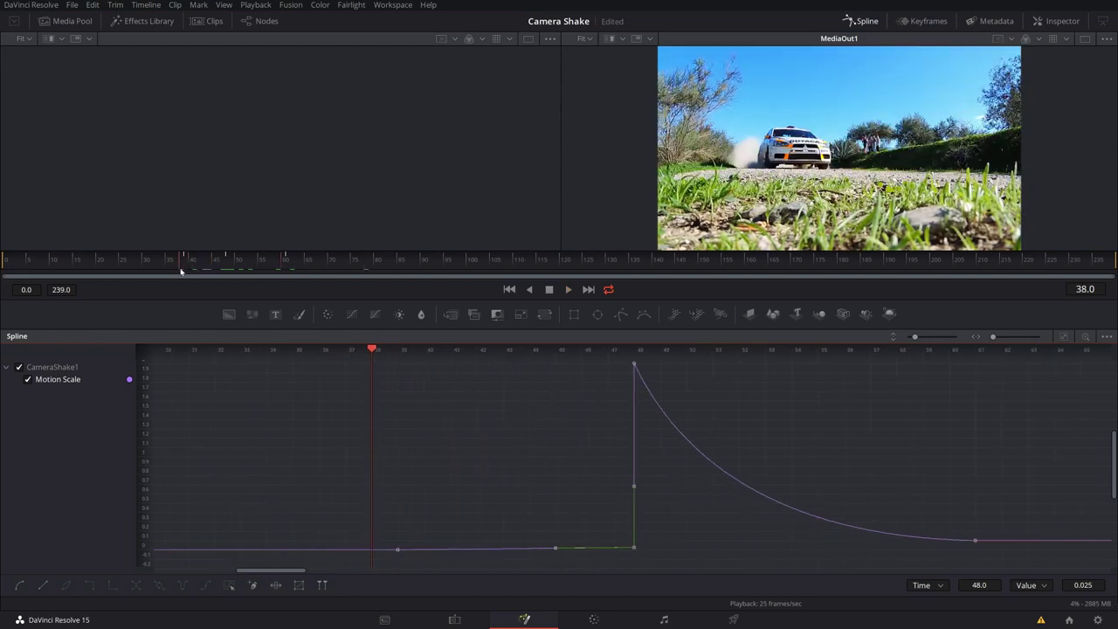
# Drag the final Motion Scale keyframe (value 0.1) out to frame 74
pyautogui.click(213, 271)
pyautogui.moveTo(213, 271); pyautogui.dragTo(224, 271)
pyautogui.scroll(-5, 620, 455)
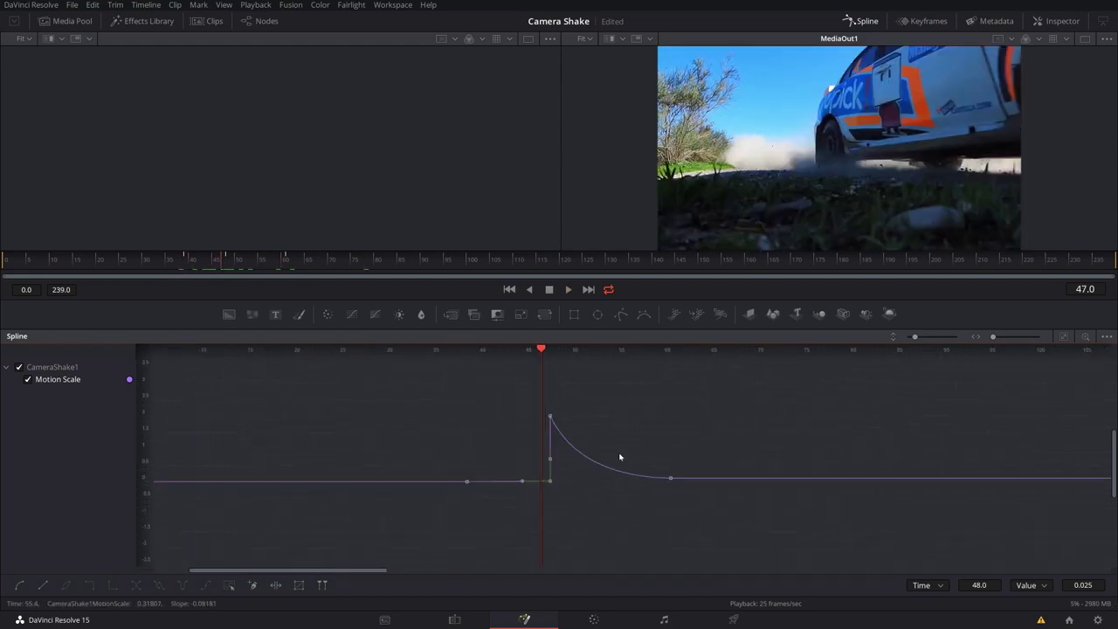
pyautogui.moveTo(652, 476); pyautogui.dragTo(736, 476)
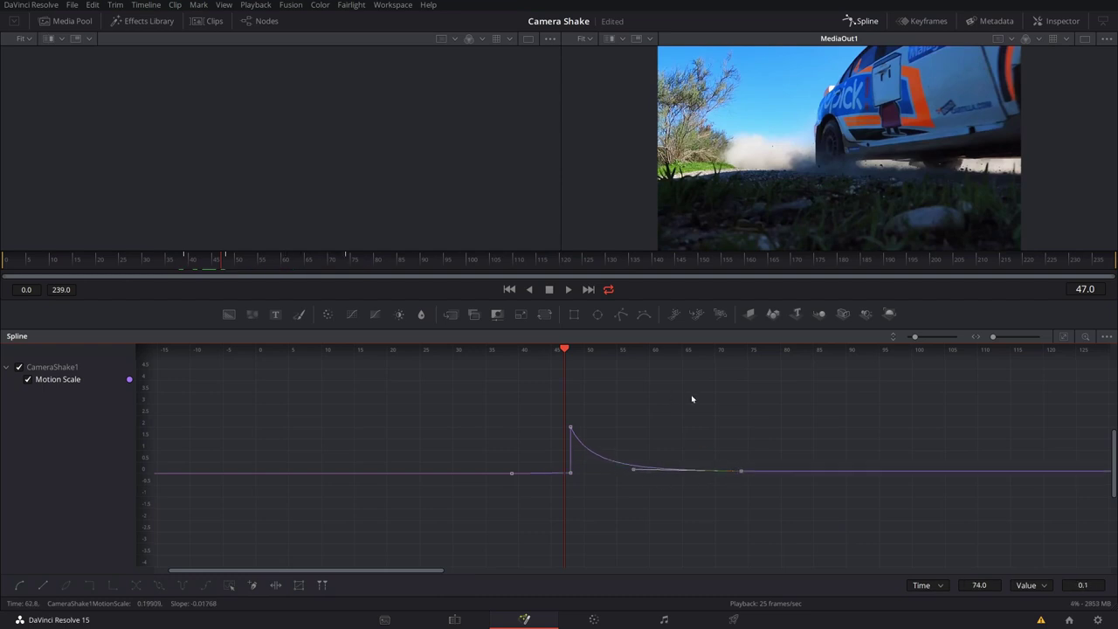
# Preview the longer decay from frame 49, then hide the Motion Scale curve
pyautogui.press('space')
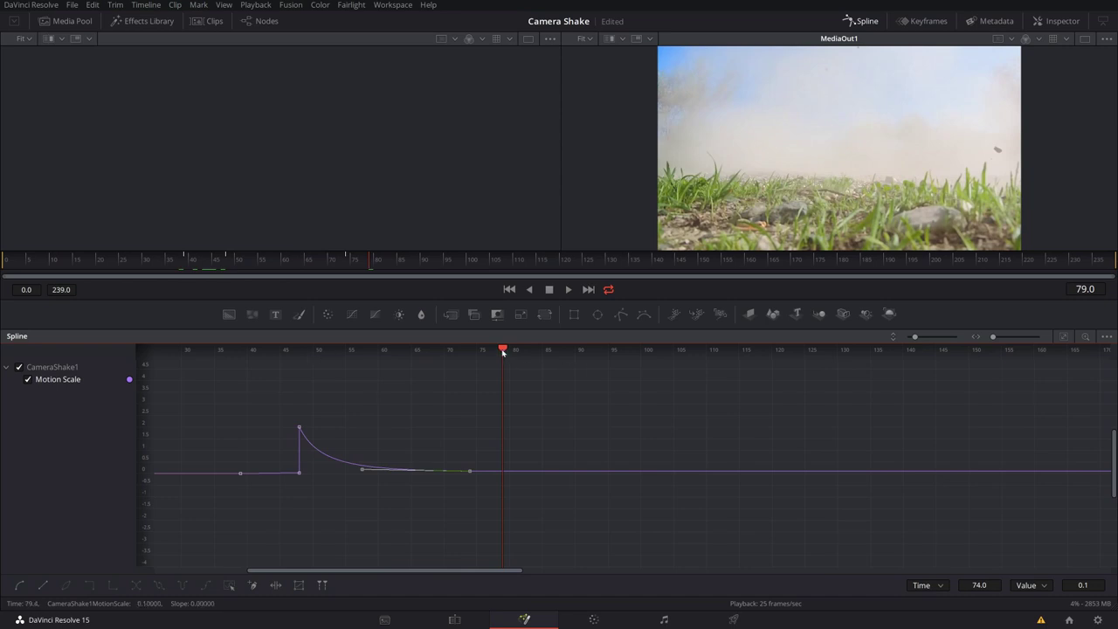
pyautogui.moveTo(503, 350); pyautogui.dragTo(385, 359)
pyautogui.moveTo(317, 368); pyautogui.dragTo(312, 367)
pyautogui.scroll(3, 327, 463)
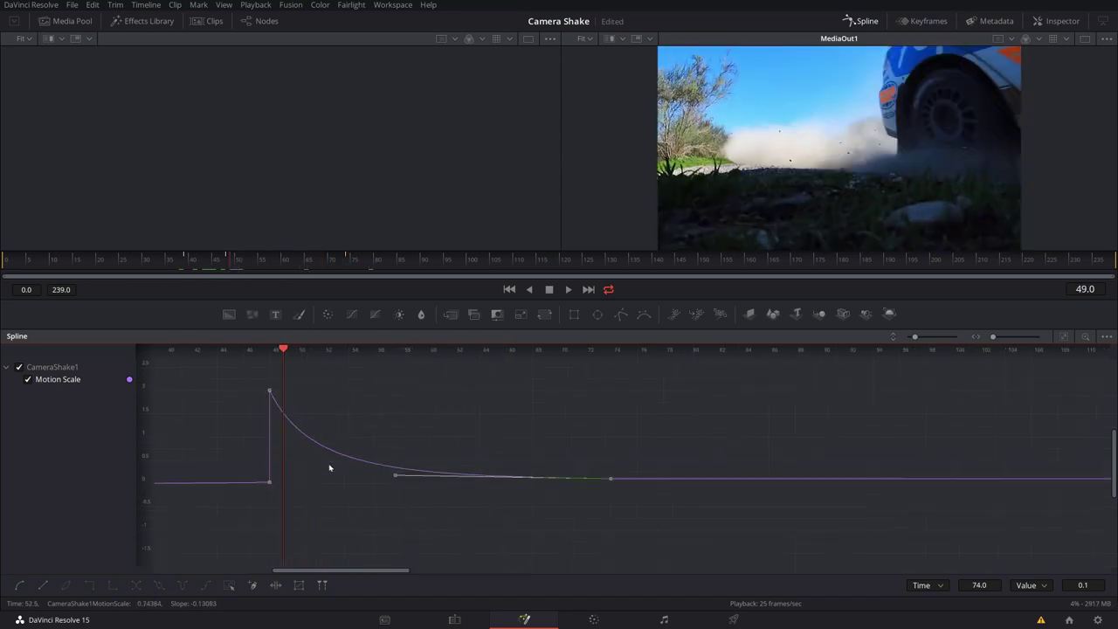
pyautogui.scroll(-1, 262, 450)
pyautogui.click(27, 380)
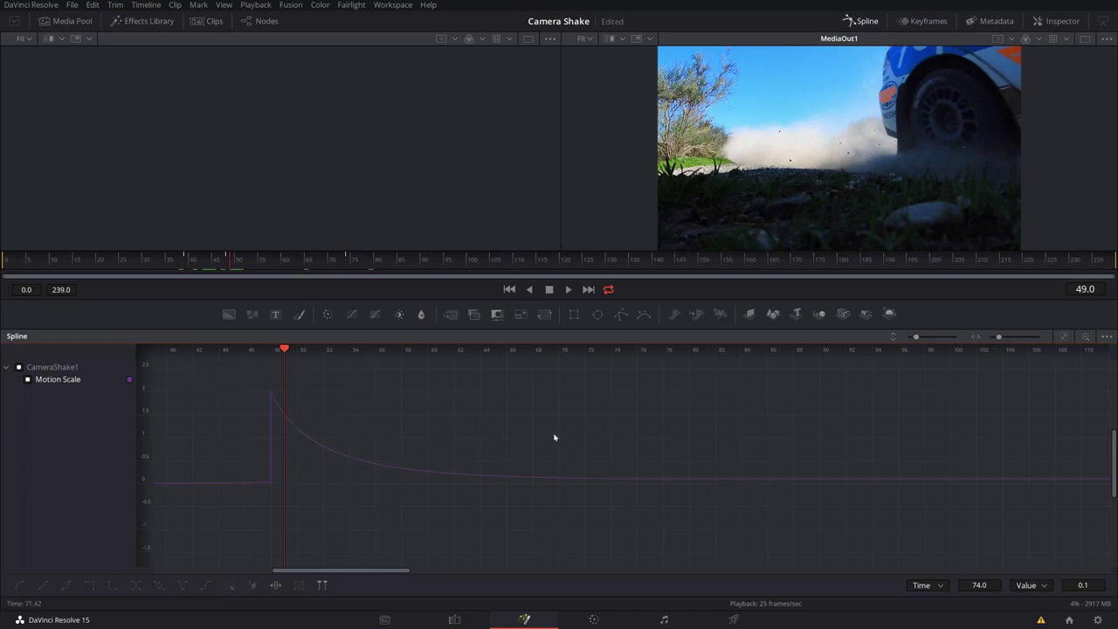
pyautogui.click(27, 380)
# Re-tick Motion Scale under CameraShake1 to redisplay its 2.0-to-0.1 decay curve
pyautogui.click(28, 380)
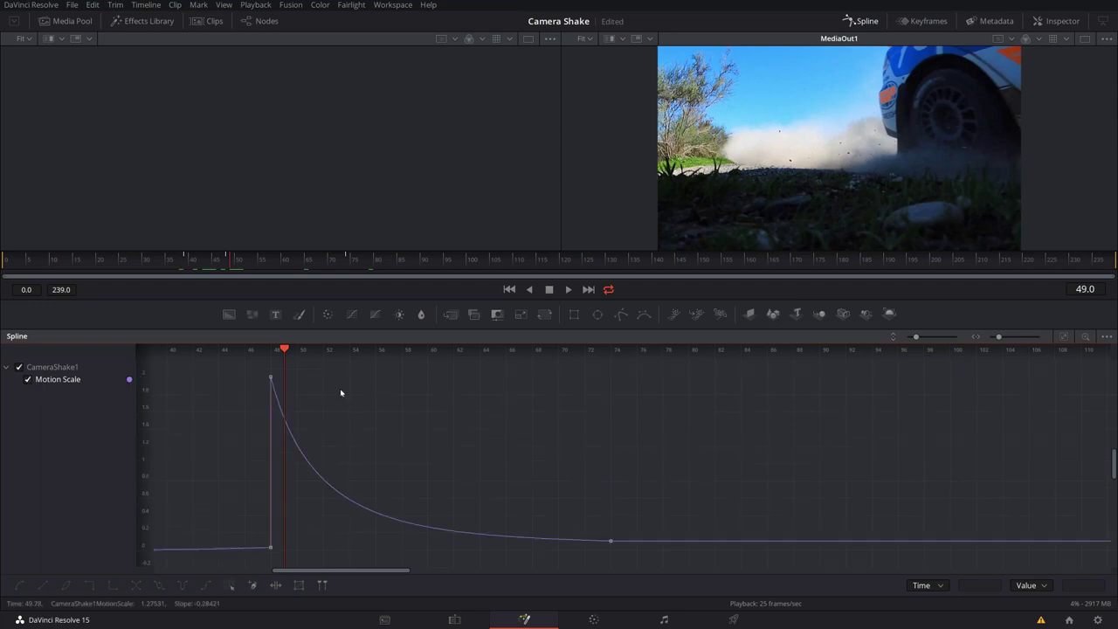